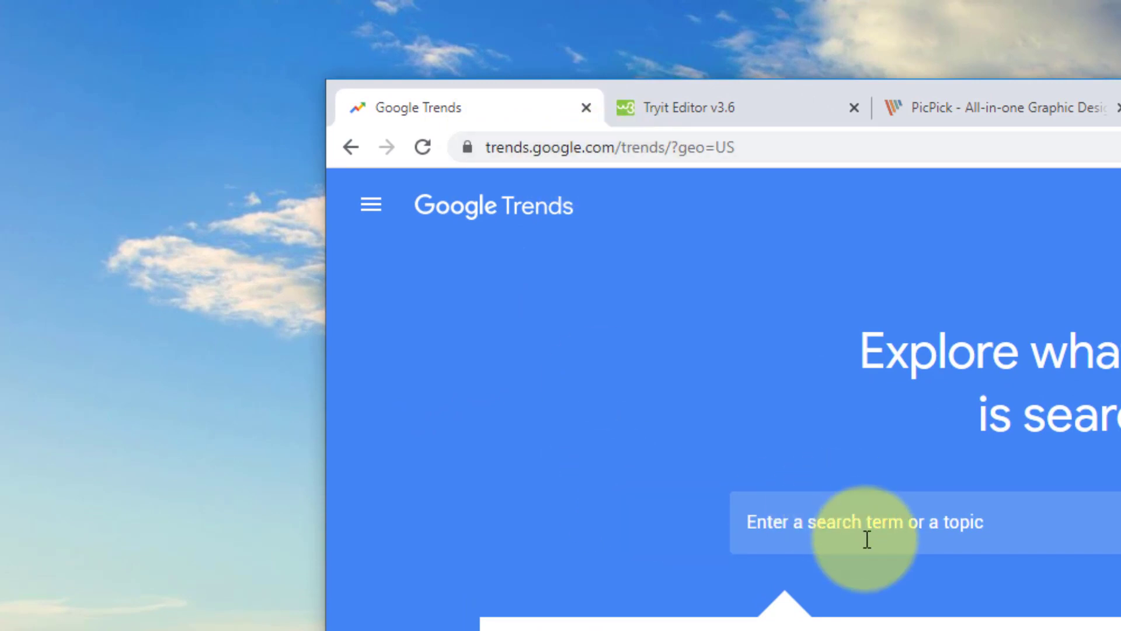
Explore the search term "hiking" and set its time range to the past 5 years.
click(866, 538)
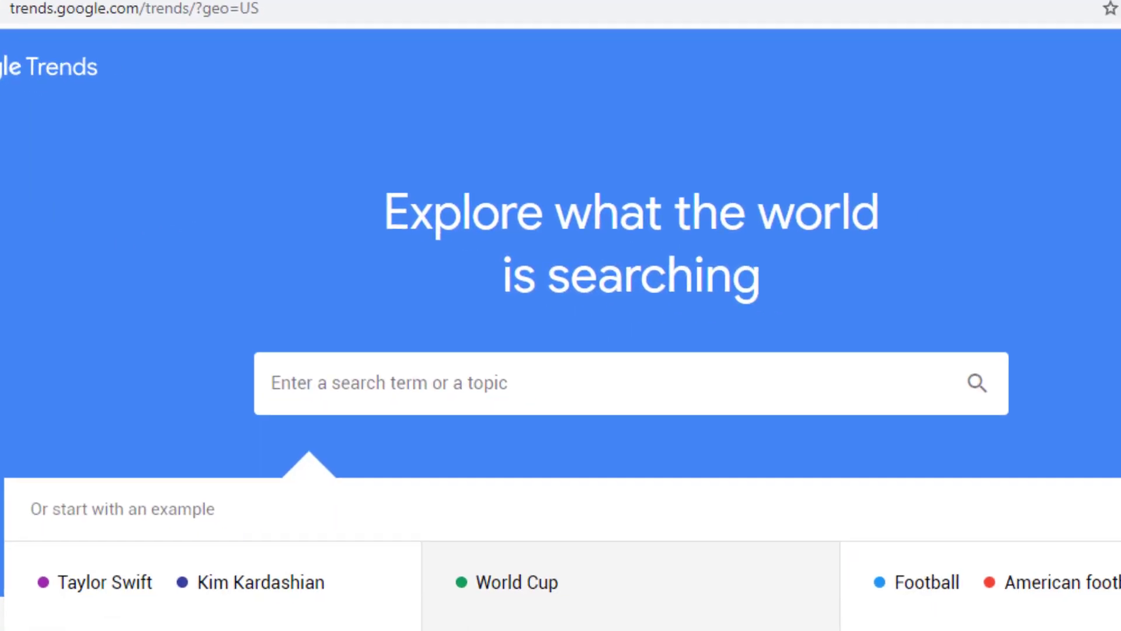
text(hiking)
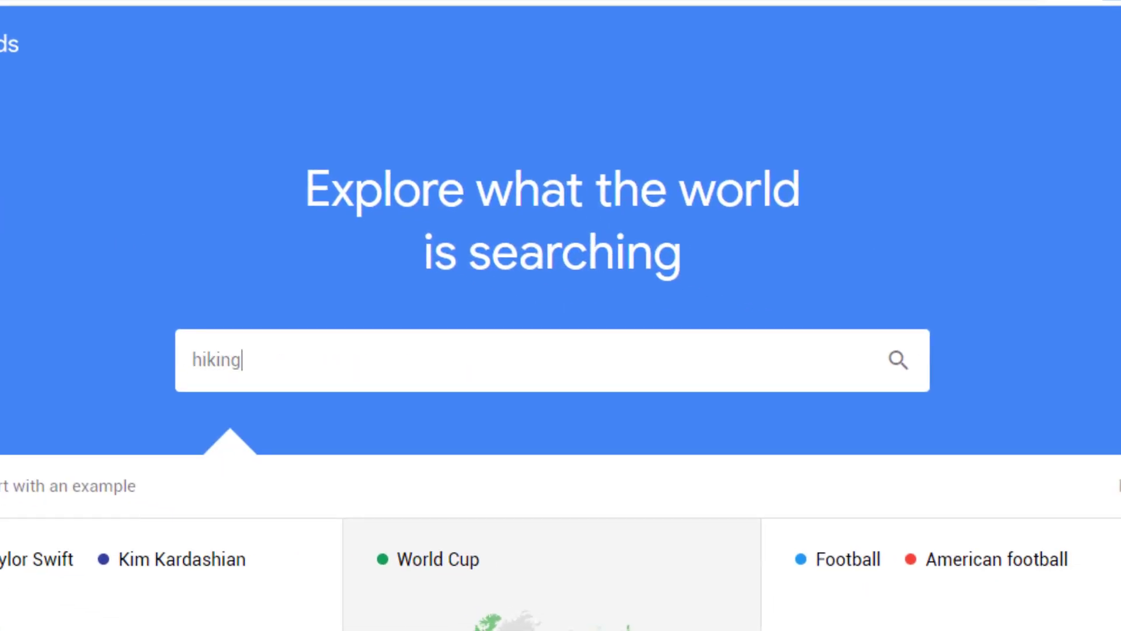
key(Return)
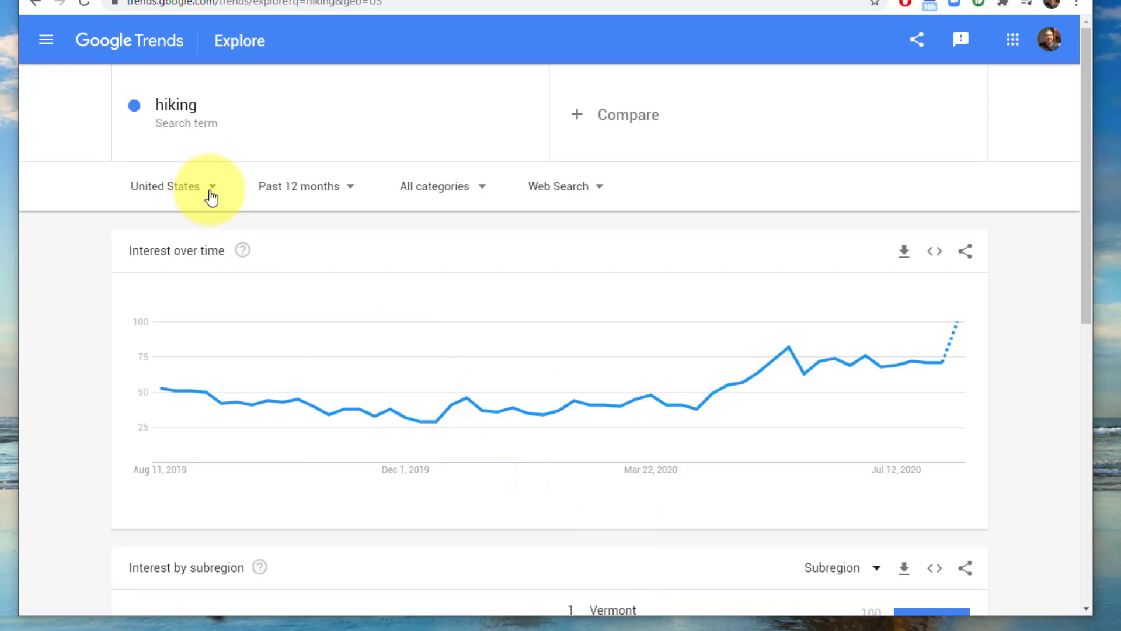
click(344, 191)
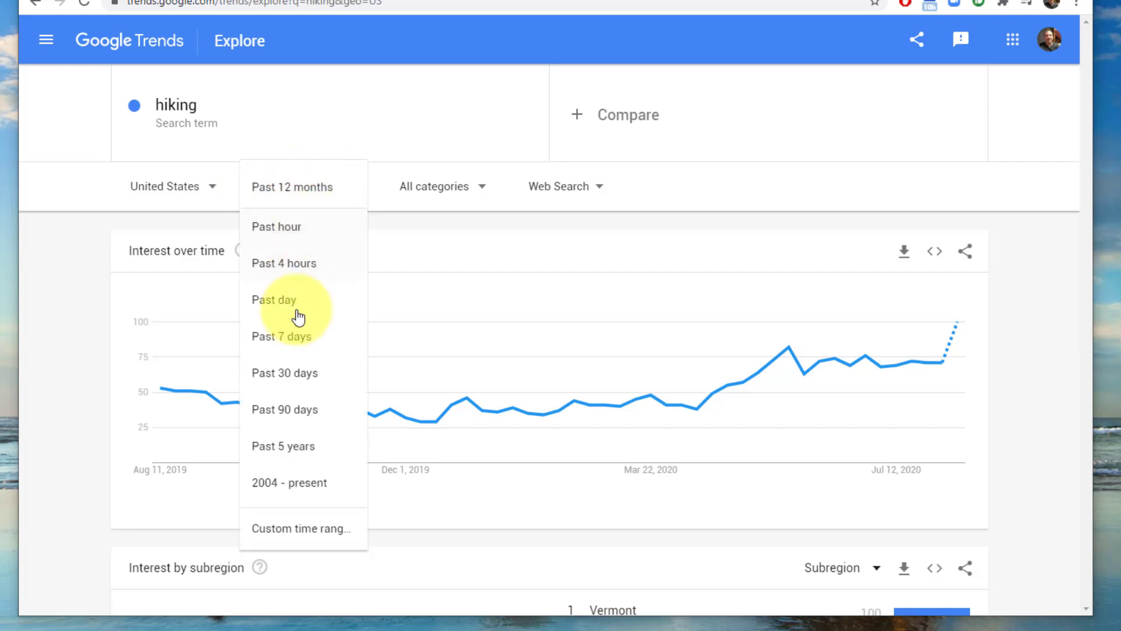
click(297, 455)
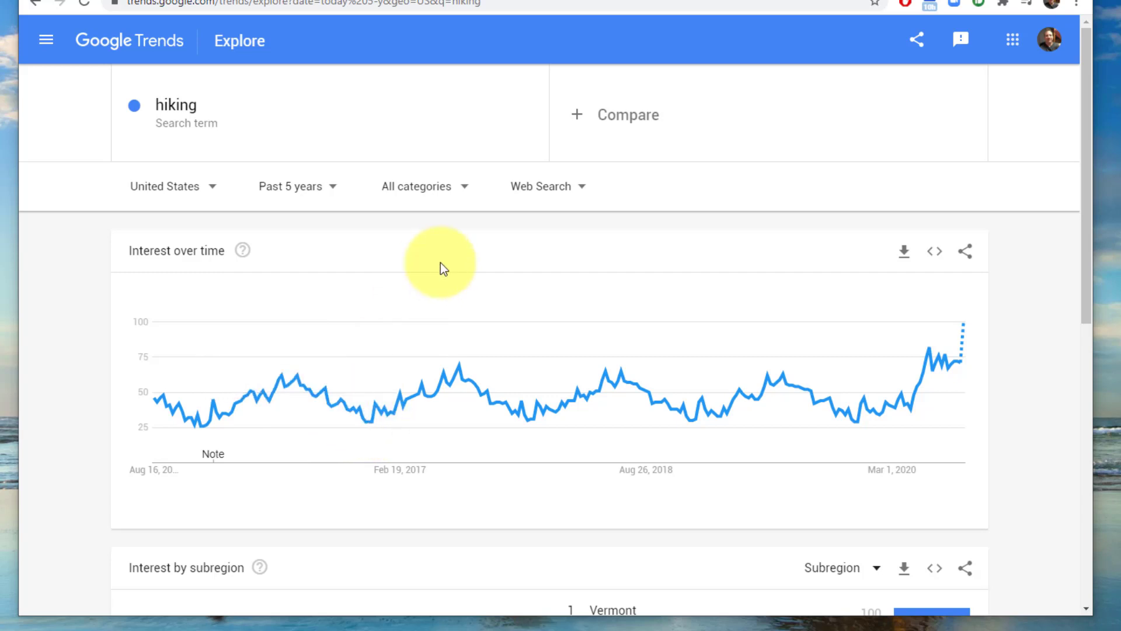
Add "trekking" and "tramping" as comparison search terms alongside hiking.
click(621, 120)
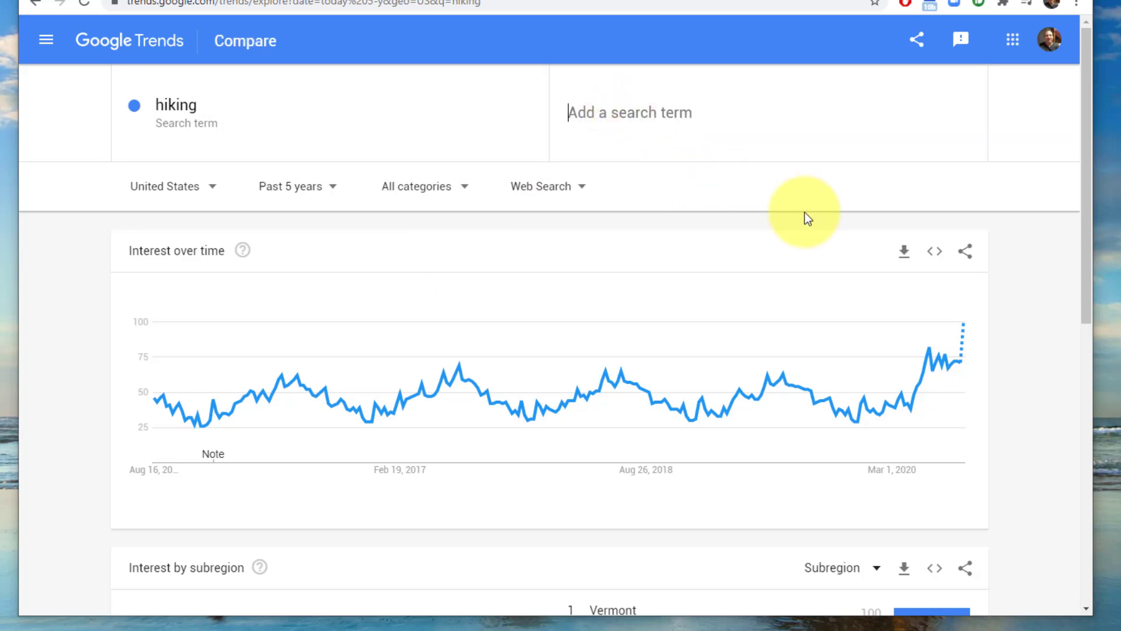
text(trekking)
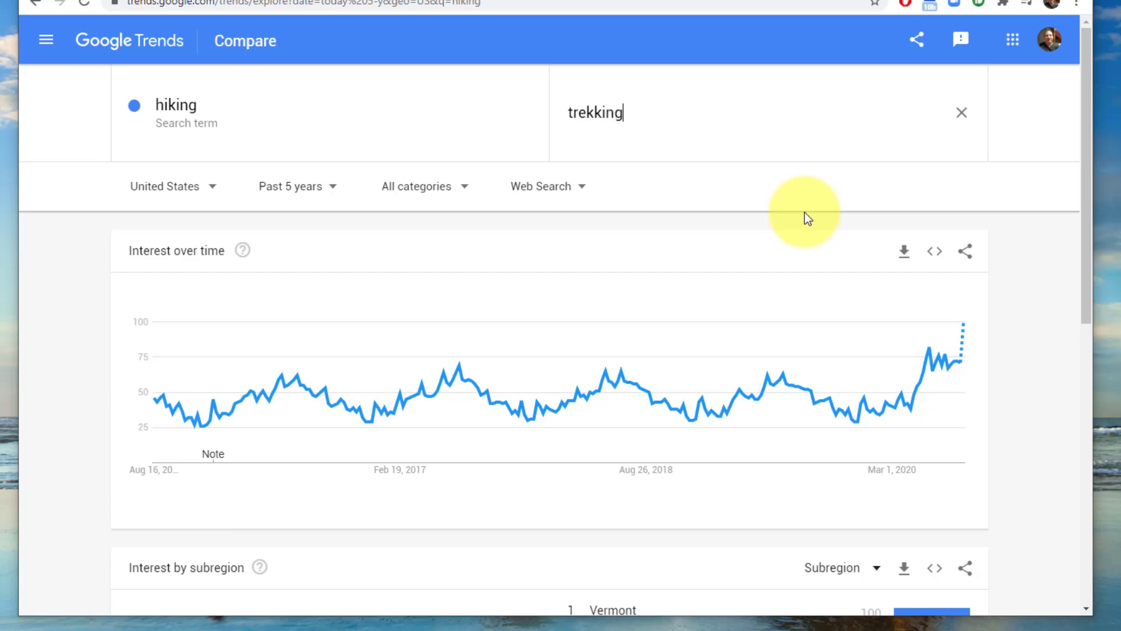
key(Return)
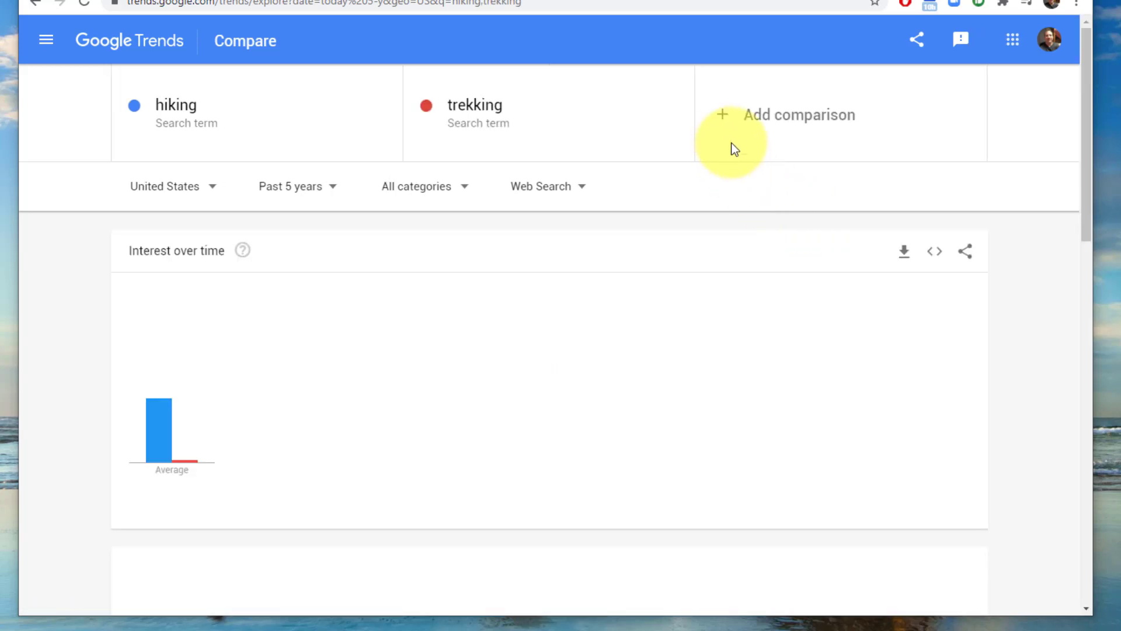
click(762, 117)
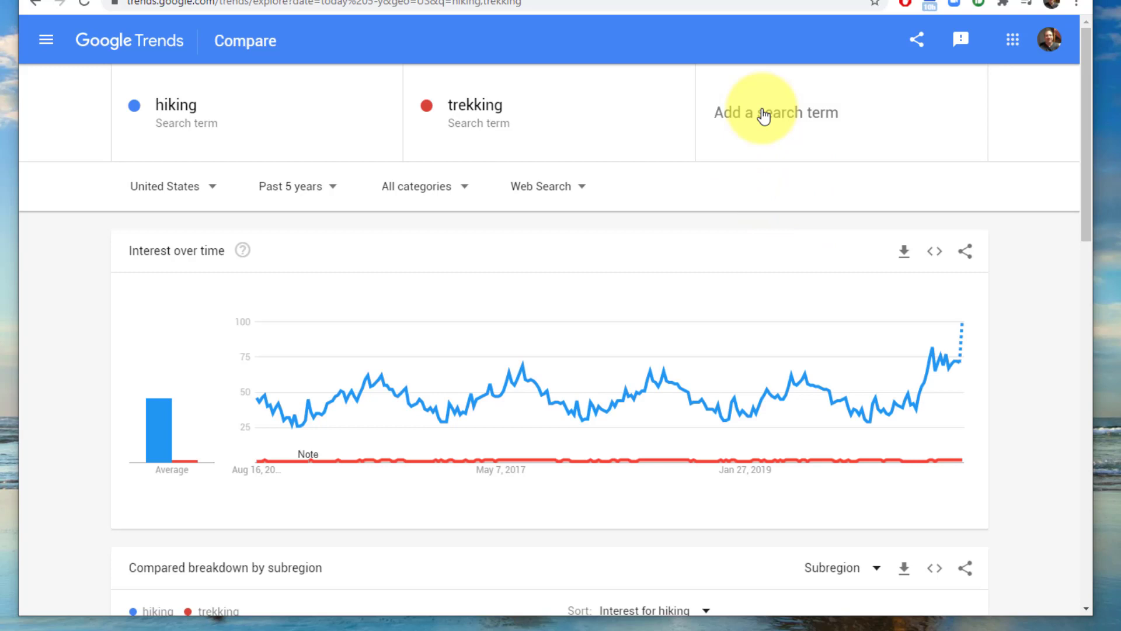
text(tramping)
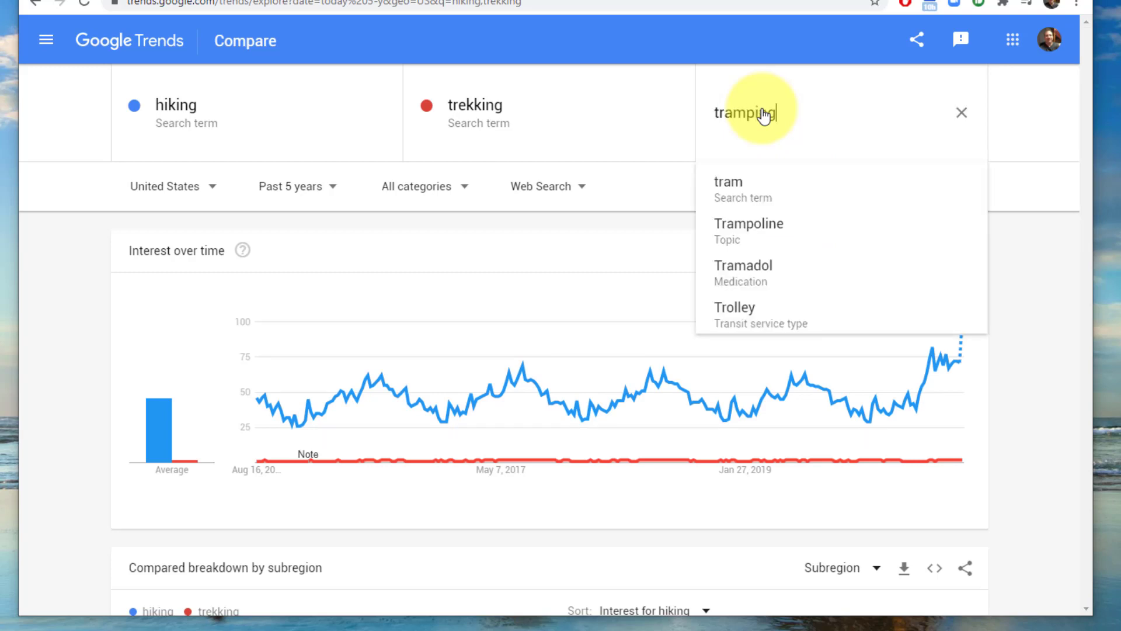
key(Return)
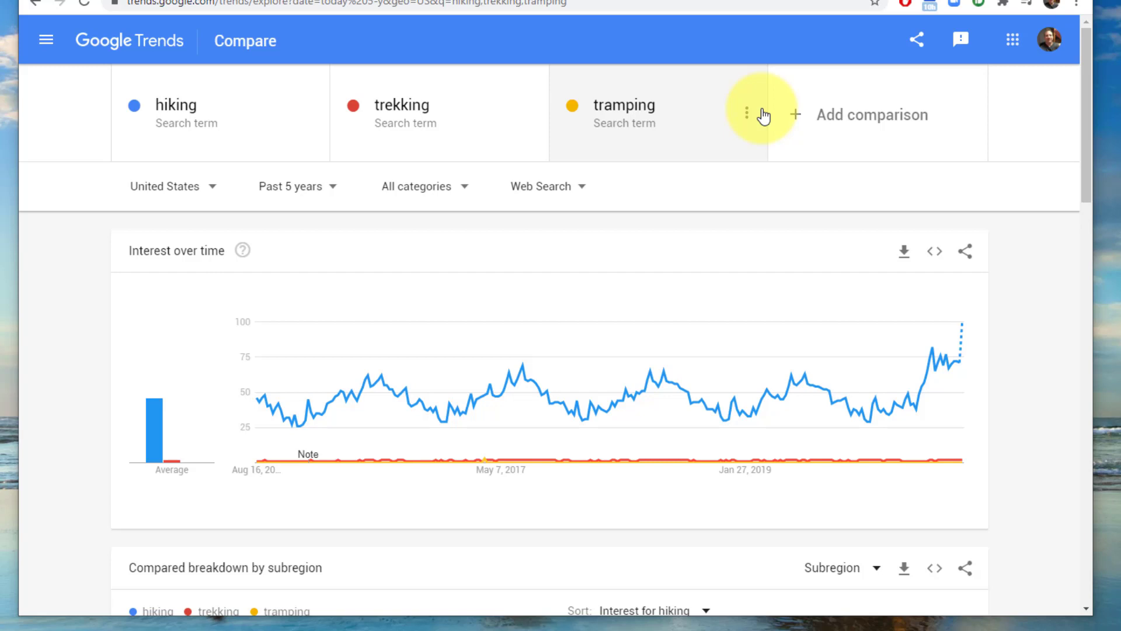
Set the comparison's region to United Kingdom and its time range to 2004 - present.
click(170, 198)
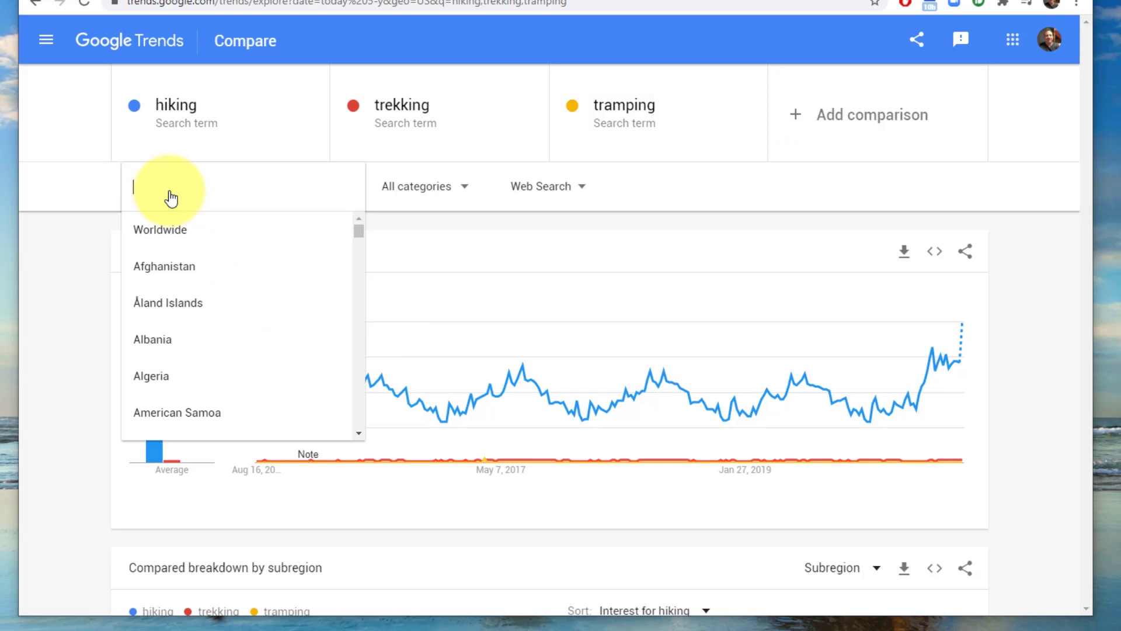
text(uni)
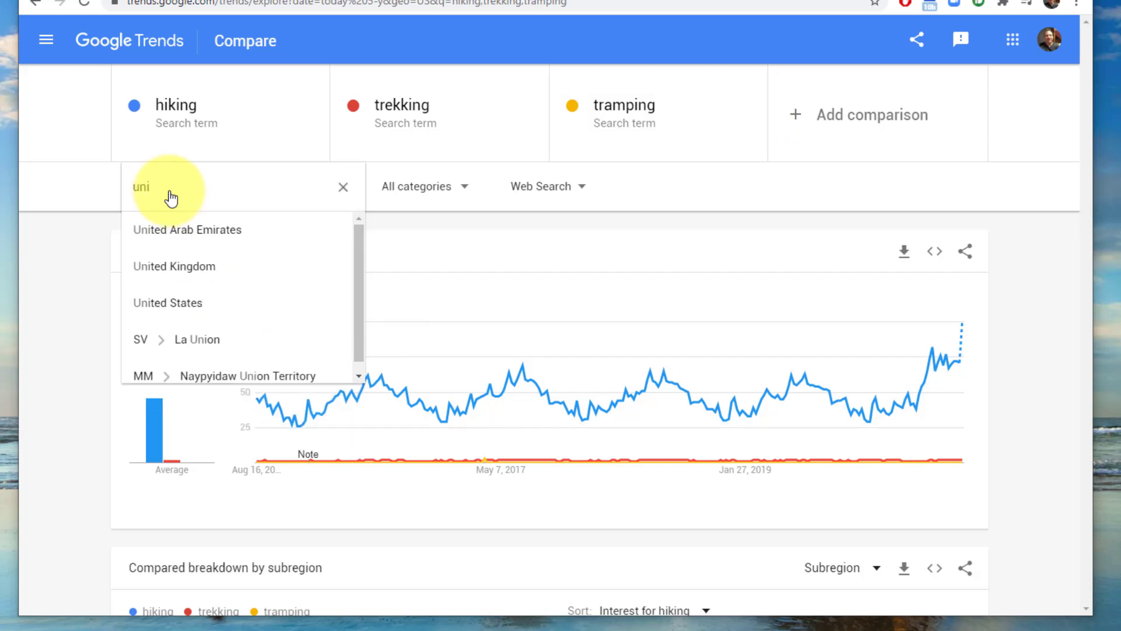
click(194, 267)
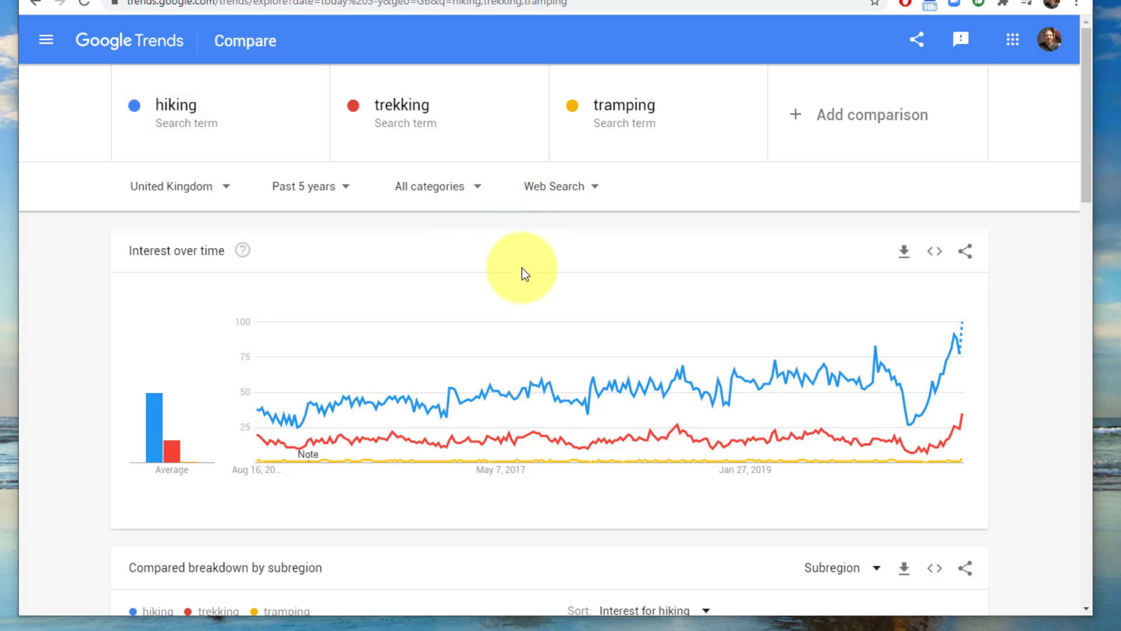
click(166, 190)
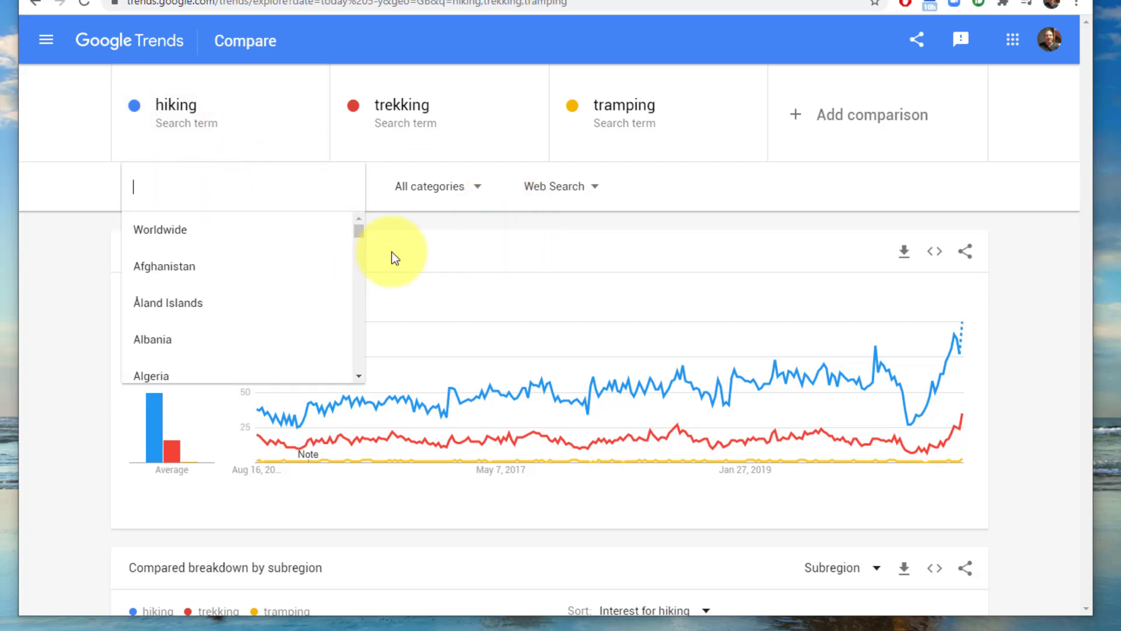
click(407, 226)
click(323, 190)
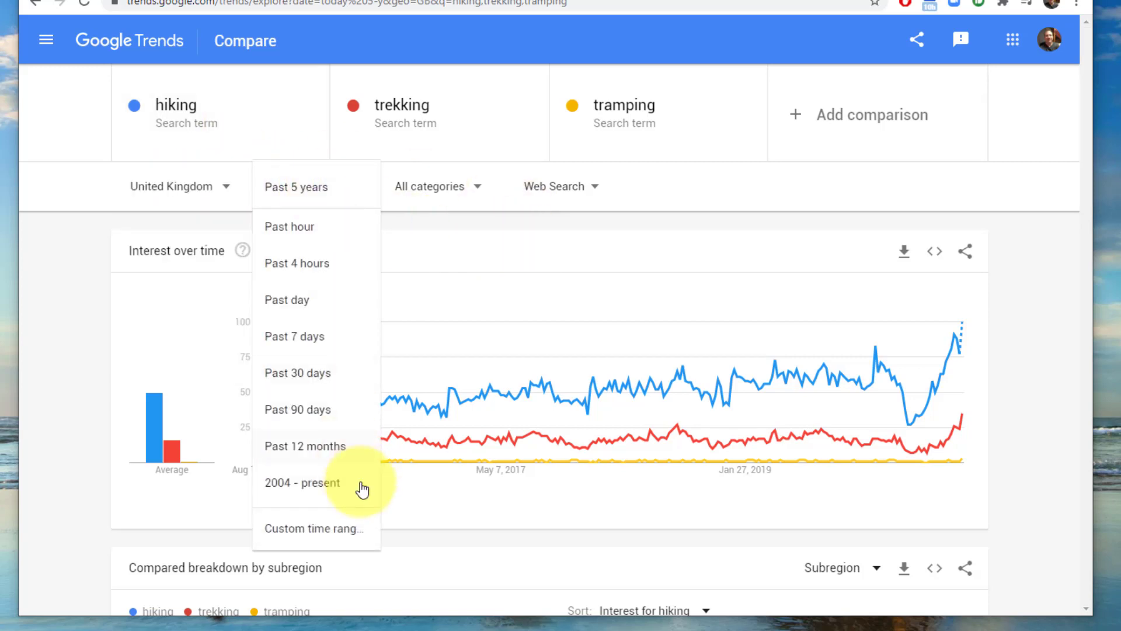
click(305, 486)
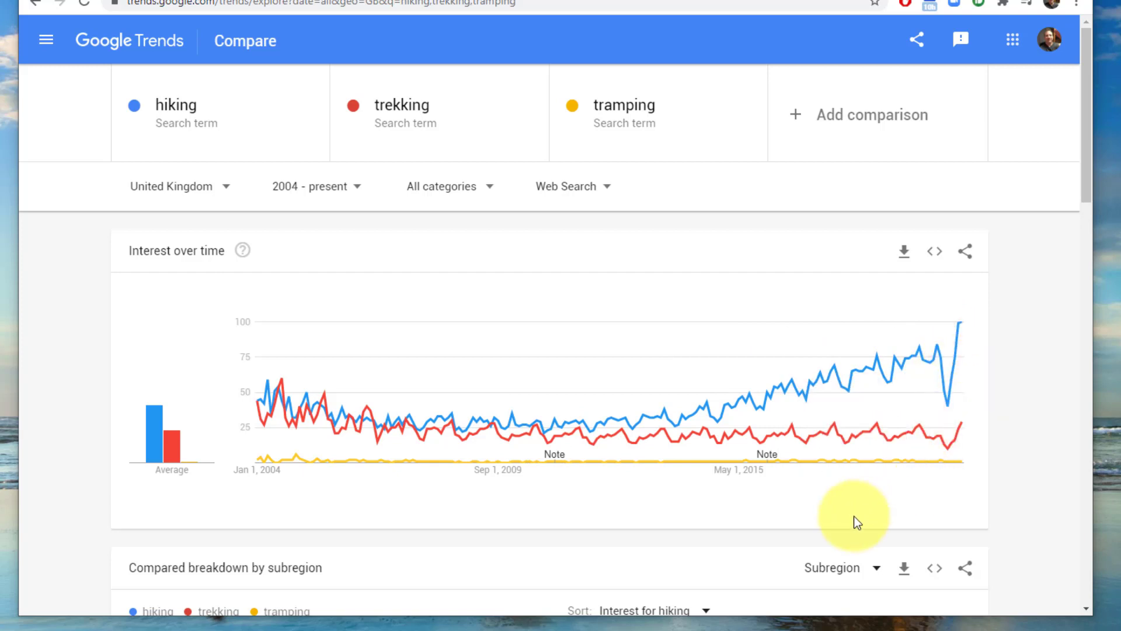
View the three-term comparison for the Worldwide region, followed by New Zealand.
click(198, 191)
click(187, 237)
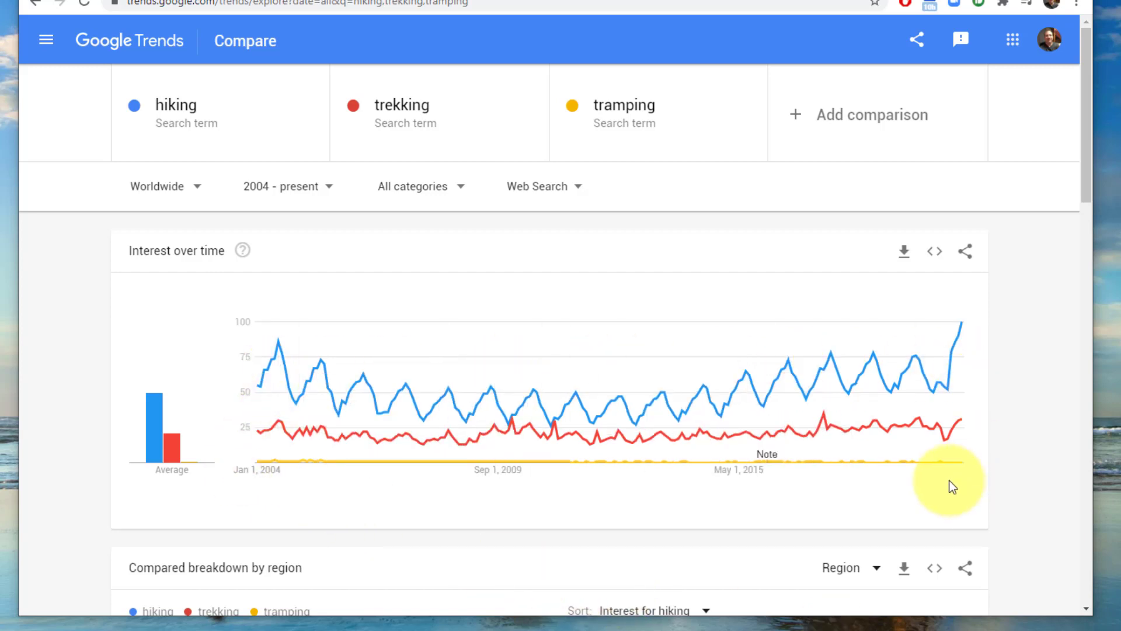
click(173, 192)
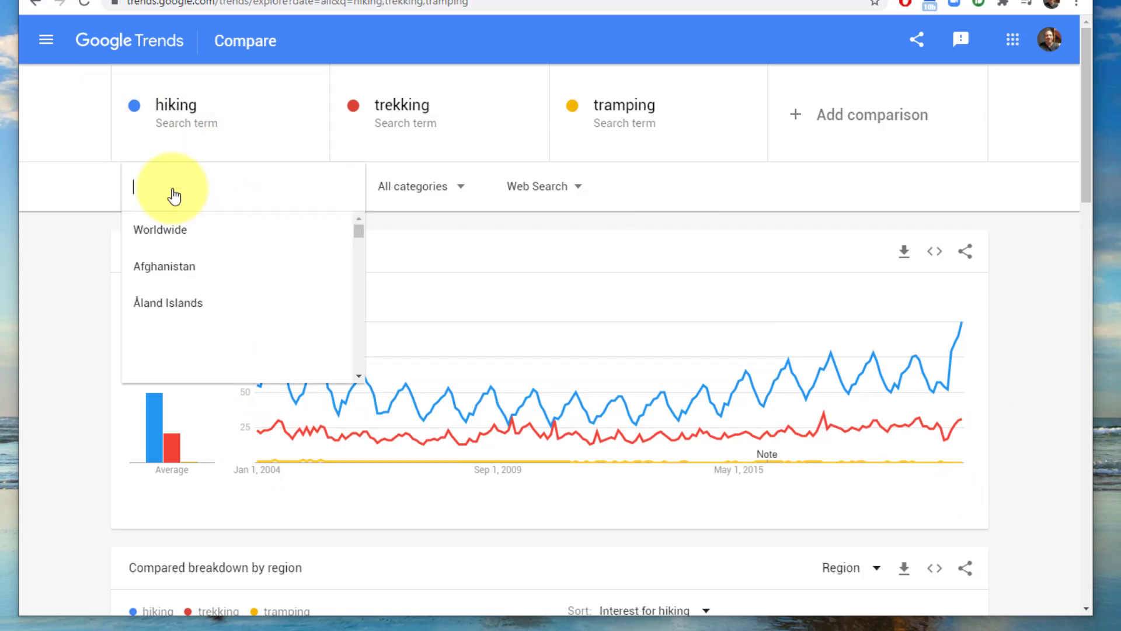
text(new)
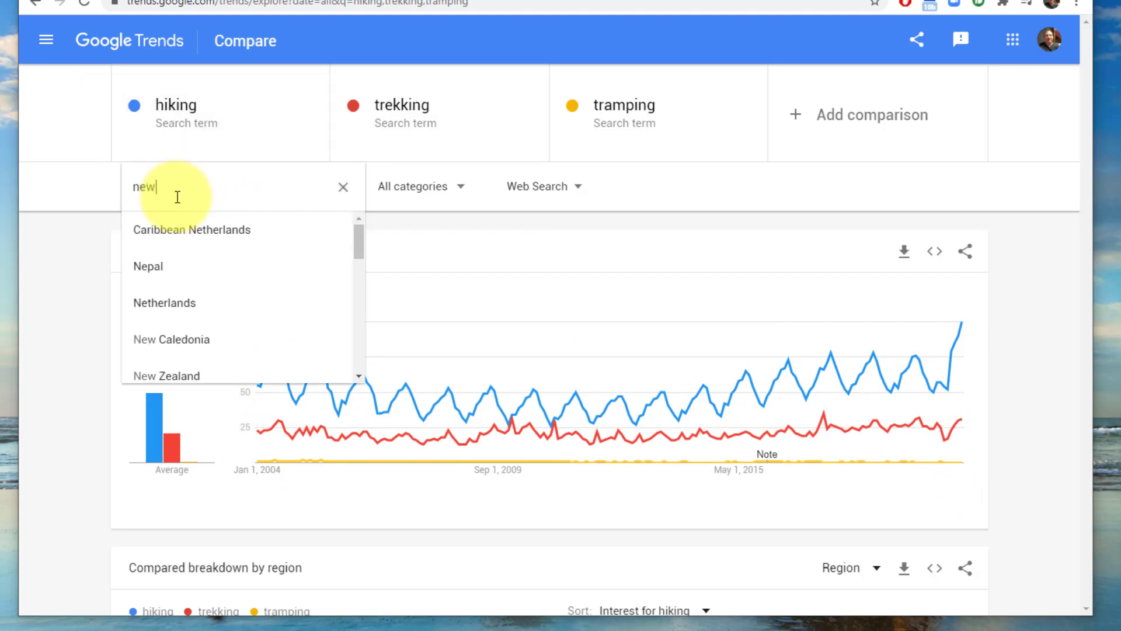
text( ze)
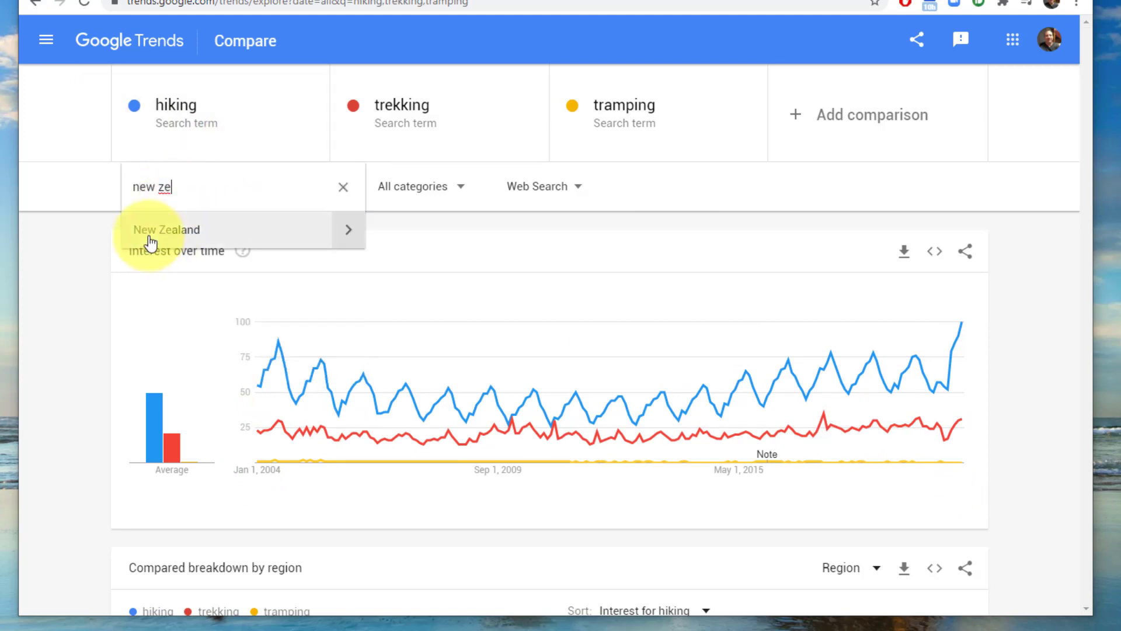
click(151, 239)
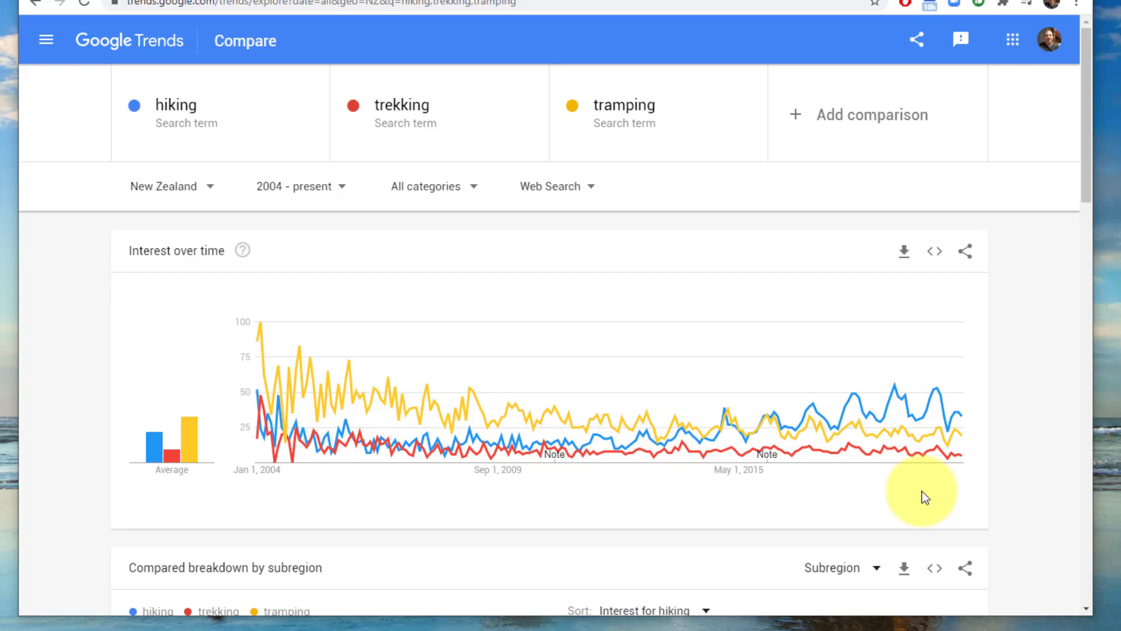
Add "skiing" as the fourth comparison search term.
click(849, 115)
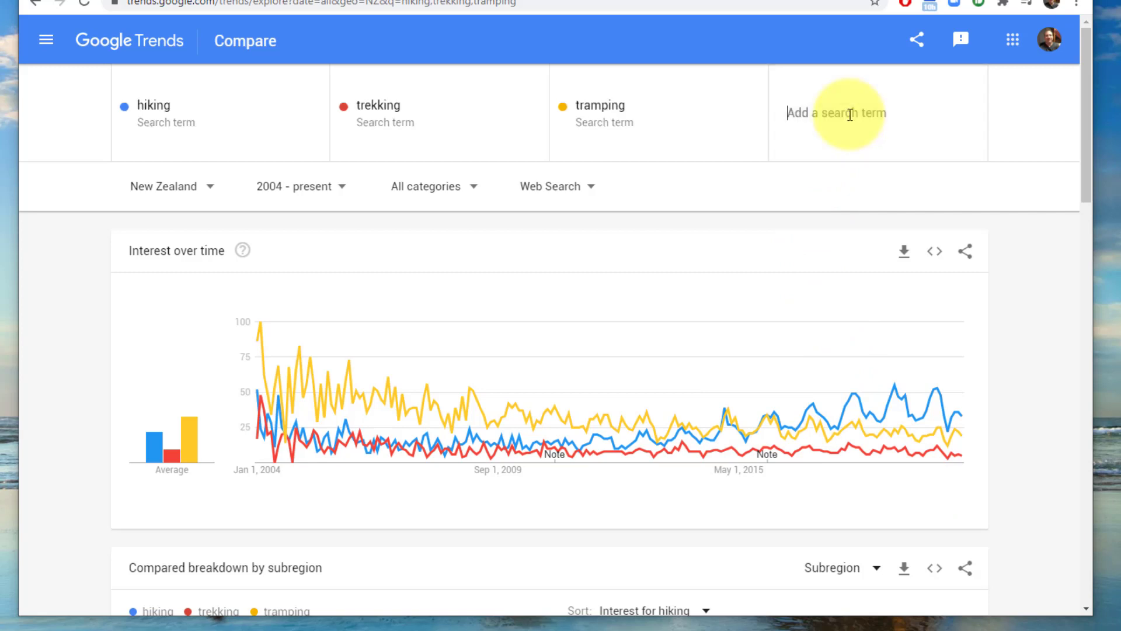
text(skii)
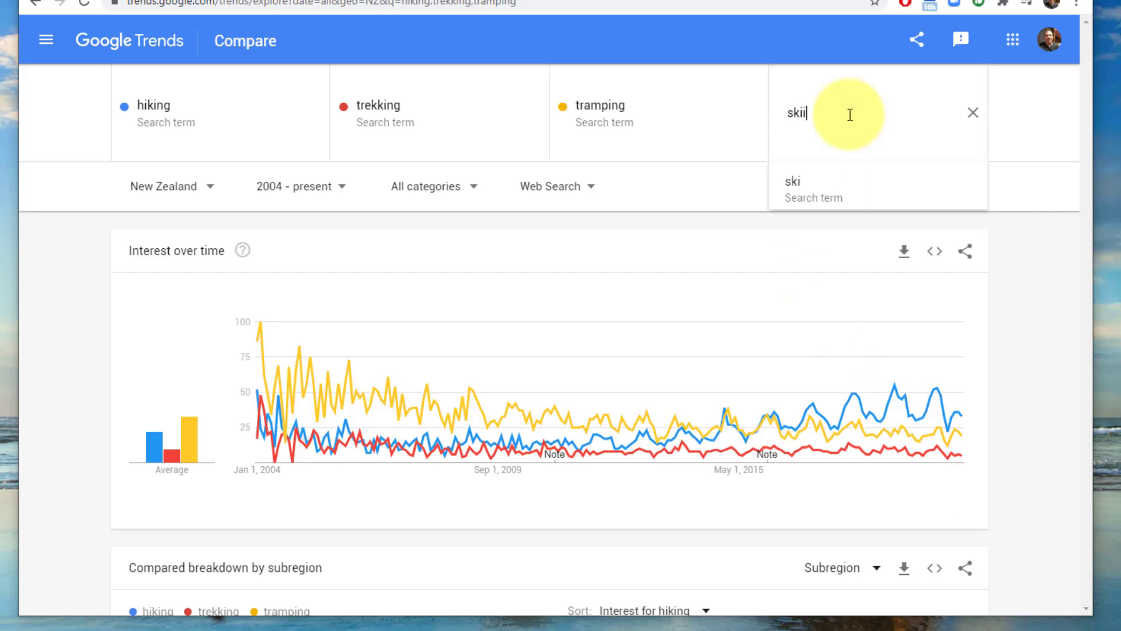
text(ng)
key(Return)
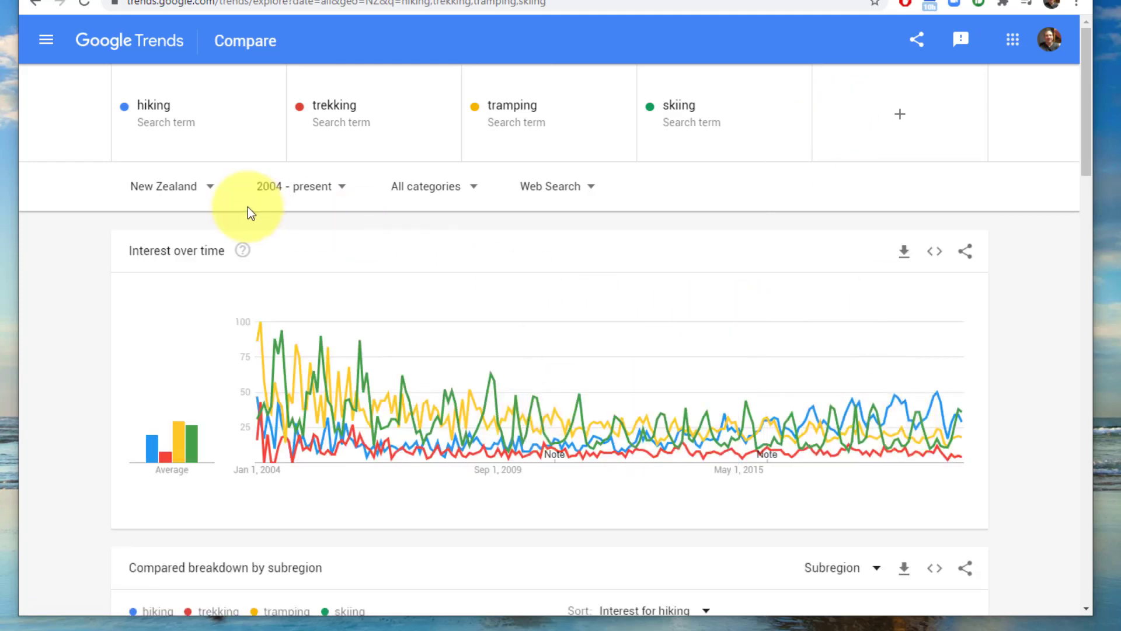
Set the comparison's region to United States and inspect the early part of the Interest over time chart.
click(184, 191)
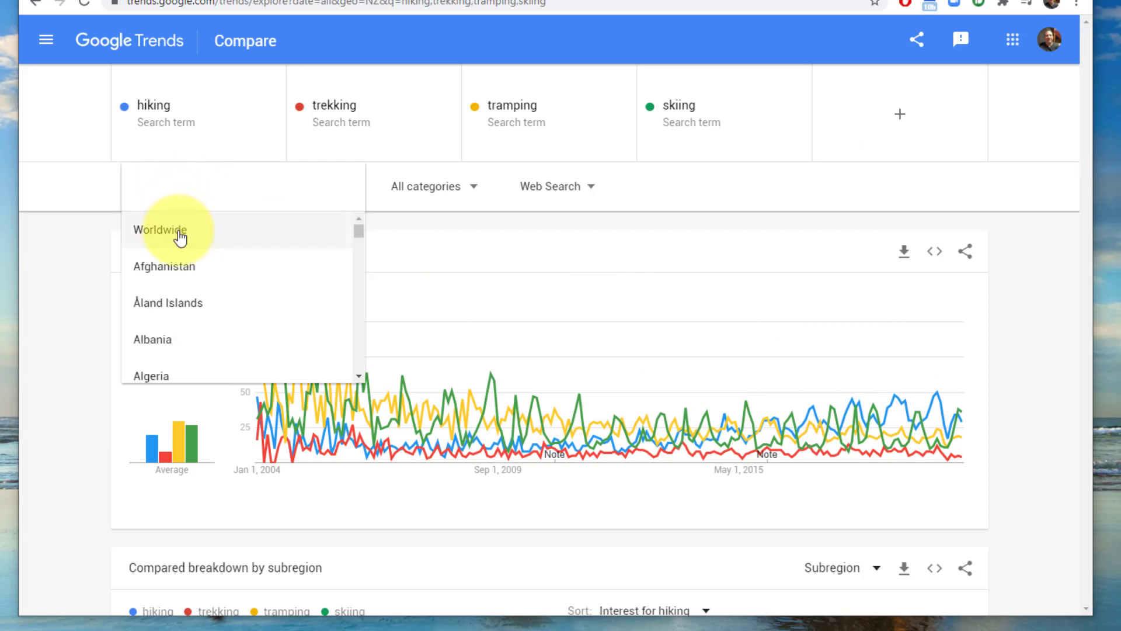
text(un)
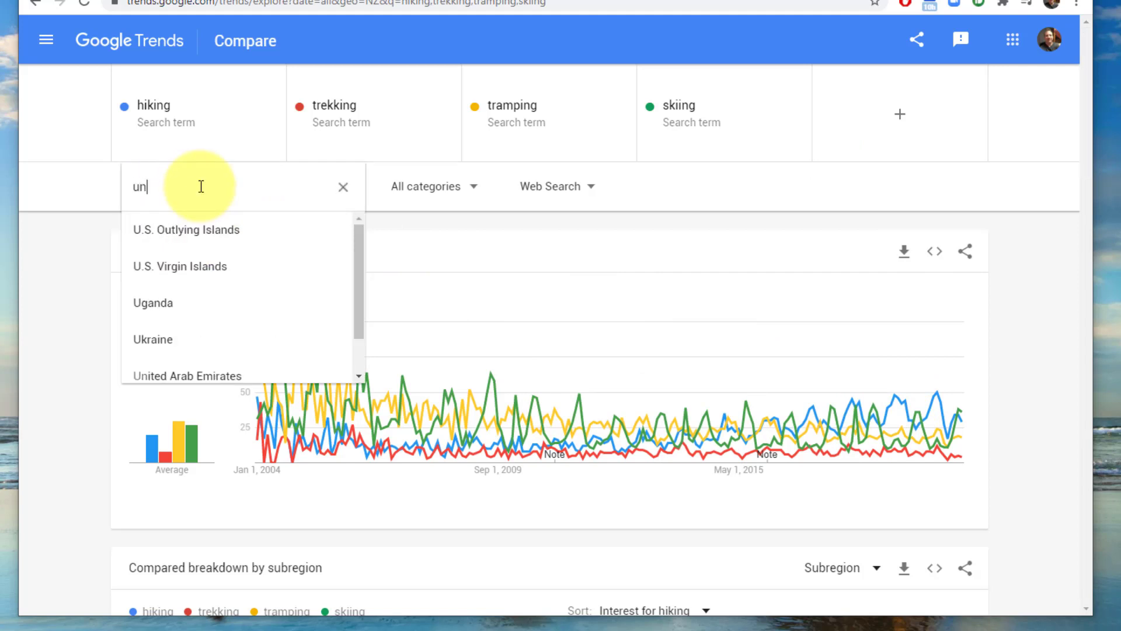
text(it)
click(205, 302)
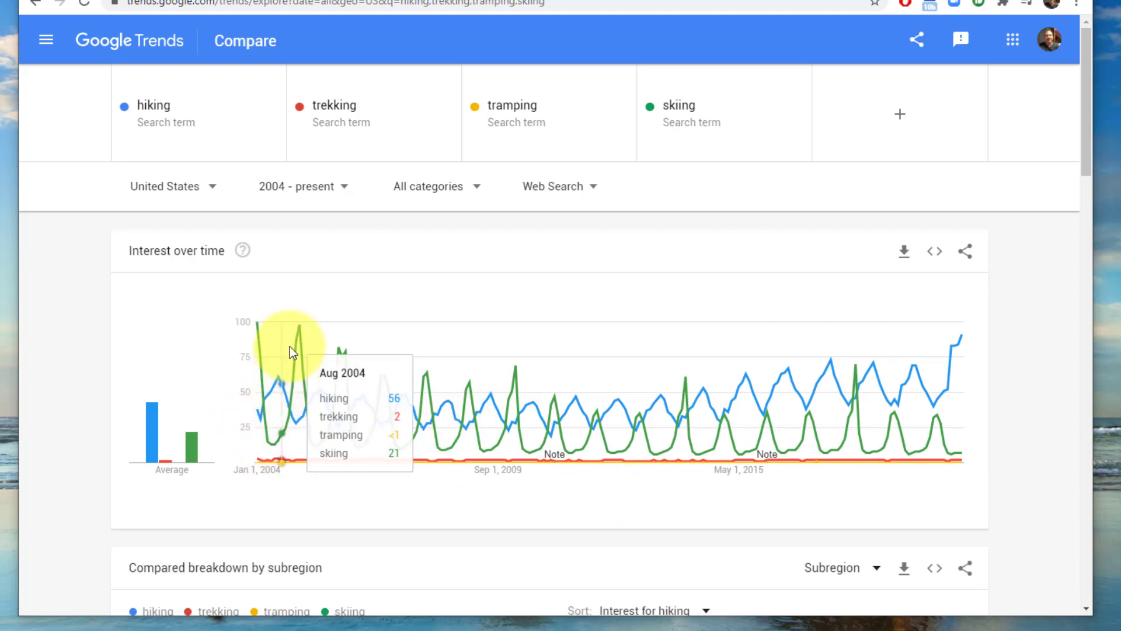
mouse_move(304, 334)
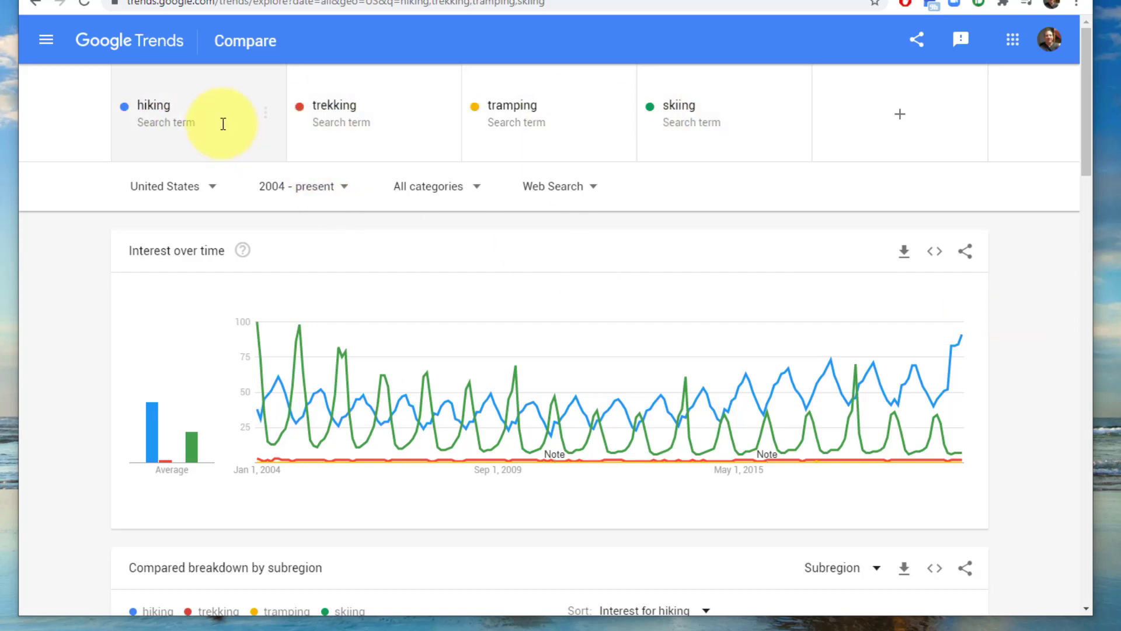
click(212, 189)
click(677, 206)
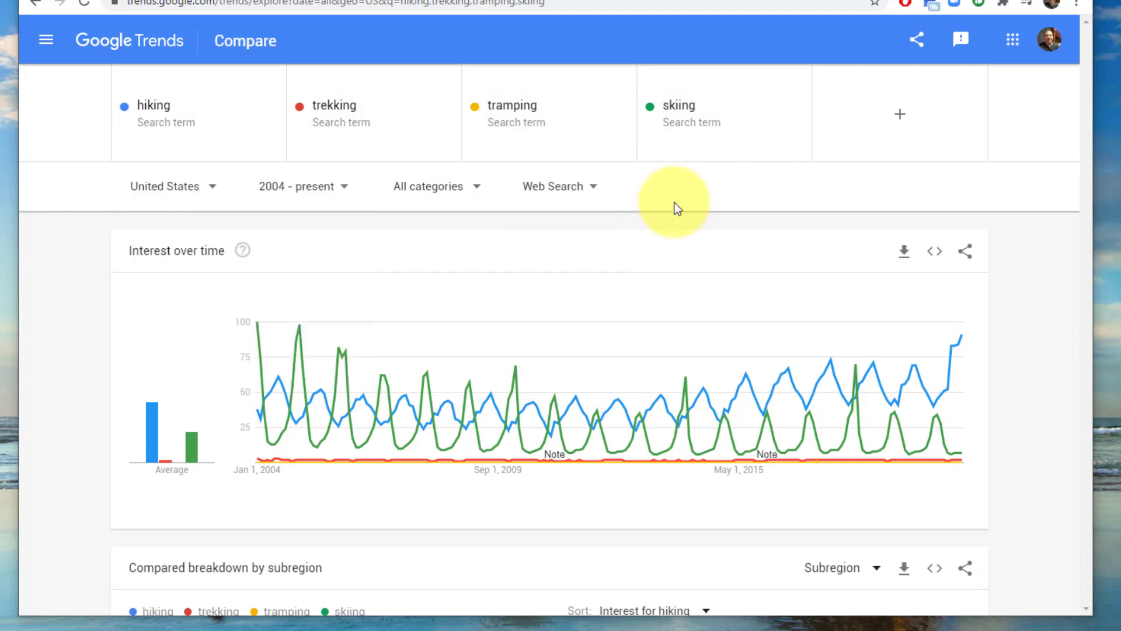
click(590, 194)
click(723, 186)
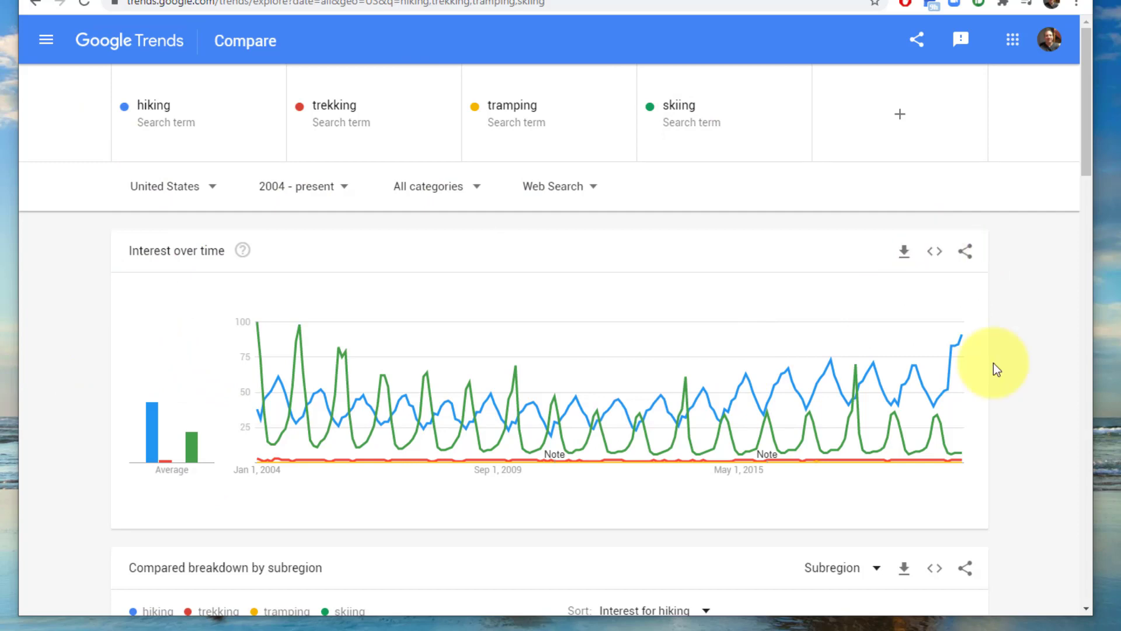
Review the social sharing options for the Interest over time chart and close them without sharing.
click(966, 251)
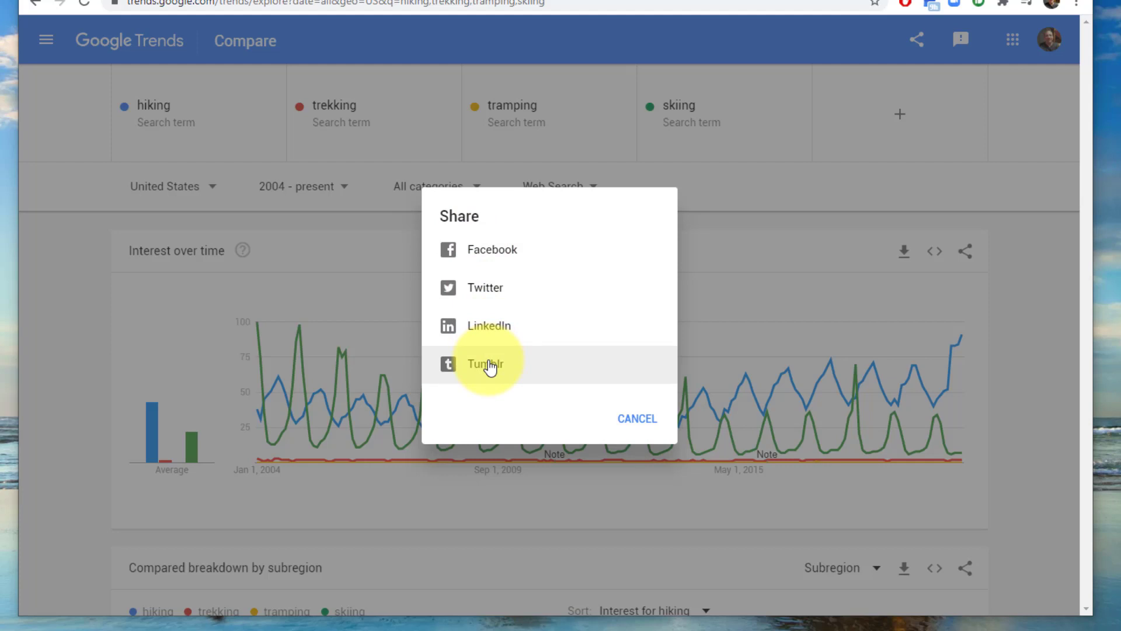
click(634, 419)
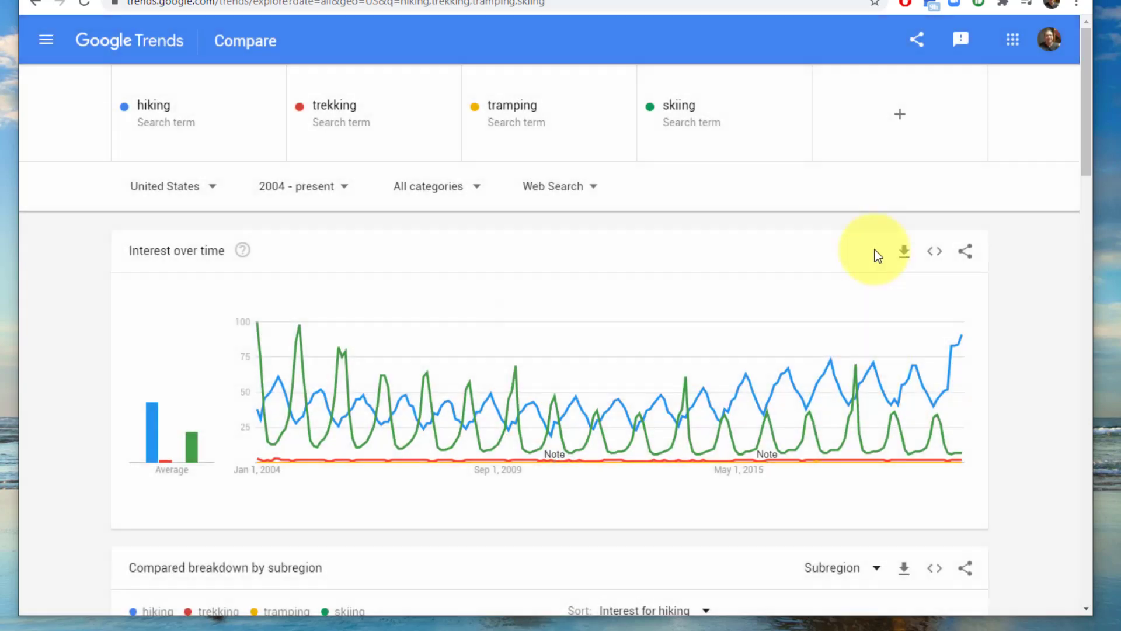
Download the Interest over time chart data and open the chart's HTML embed code.
click(903, 254)
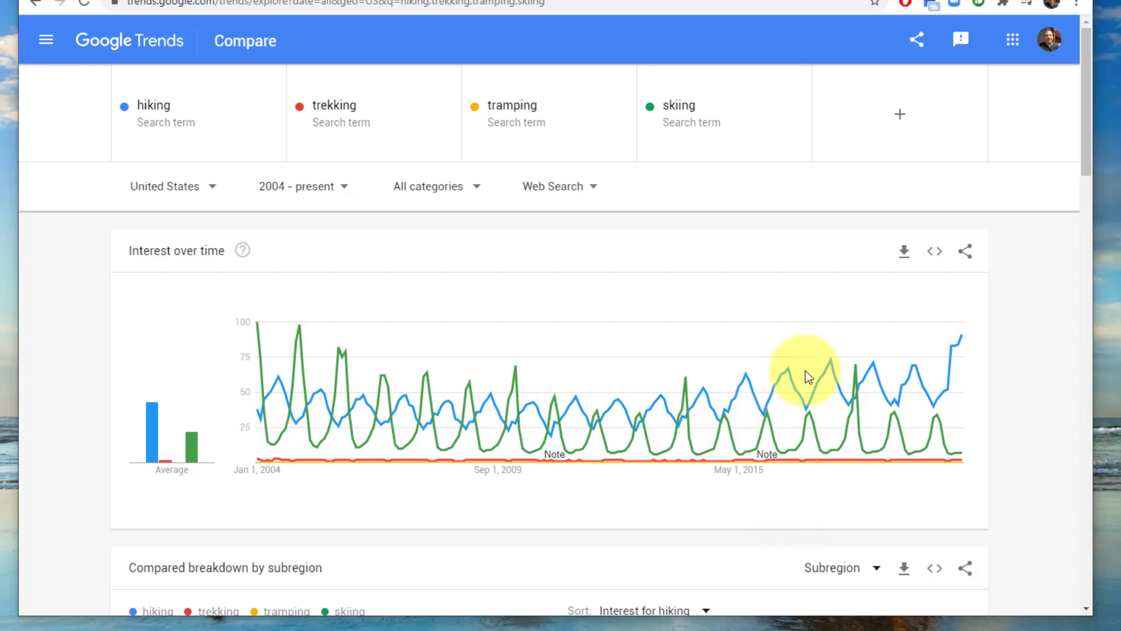
click(935, 253)
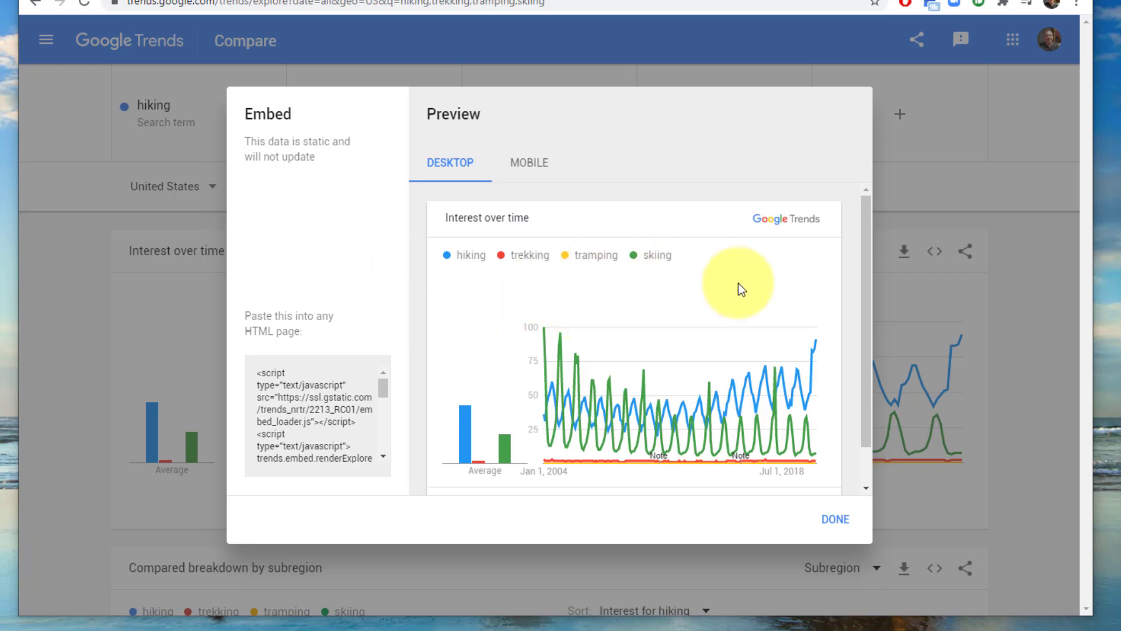
Check the desktop preview of the embedded Interest over time chart and copy its full HTML embed code.
scroll(777, 216, down, 1)
scroll(805, 213, up, 1)
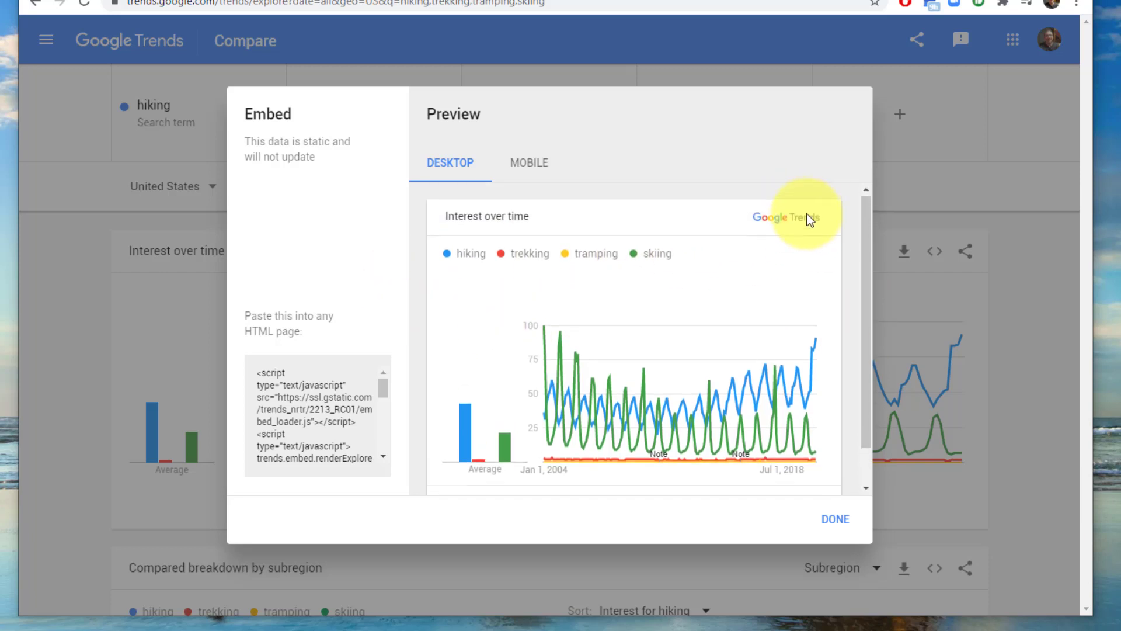
scroll(607, 284, down, 1)
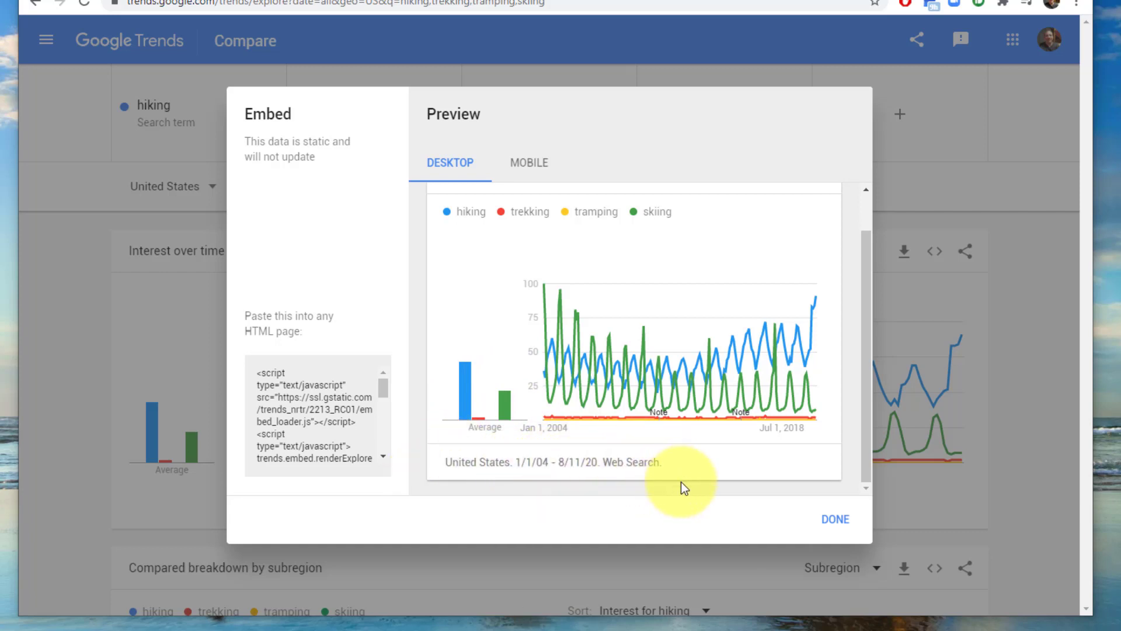
scroll(622, 389, up, 1)
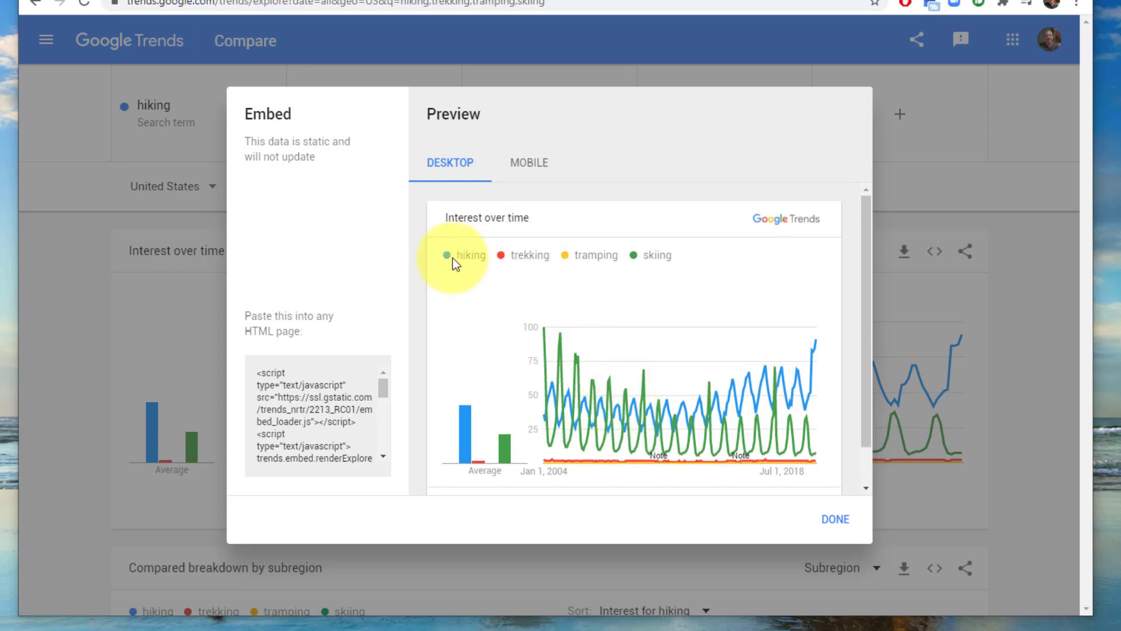
scroll(742, 415, down, 1)
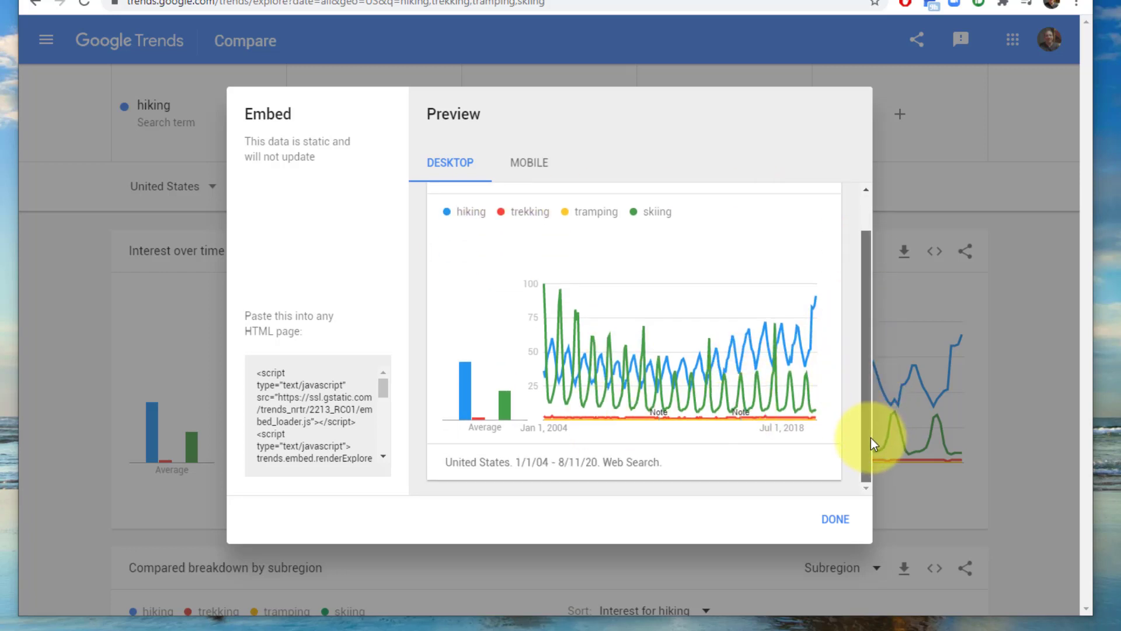
drag(871, 436, 872, 410)
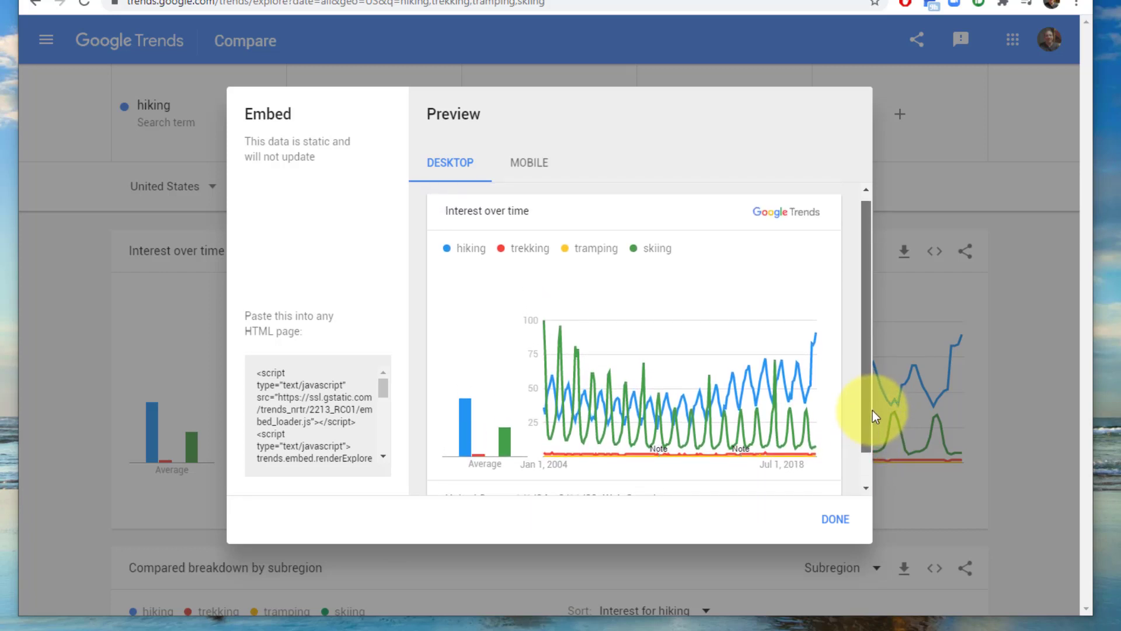
click(289, 403)
key(ctrl+c)
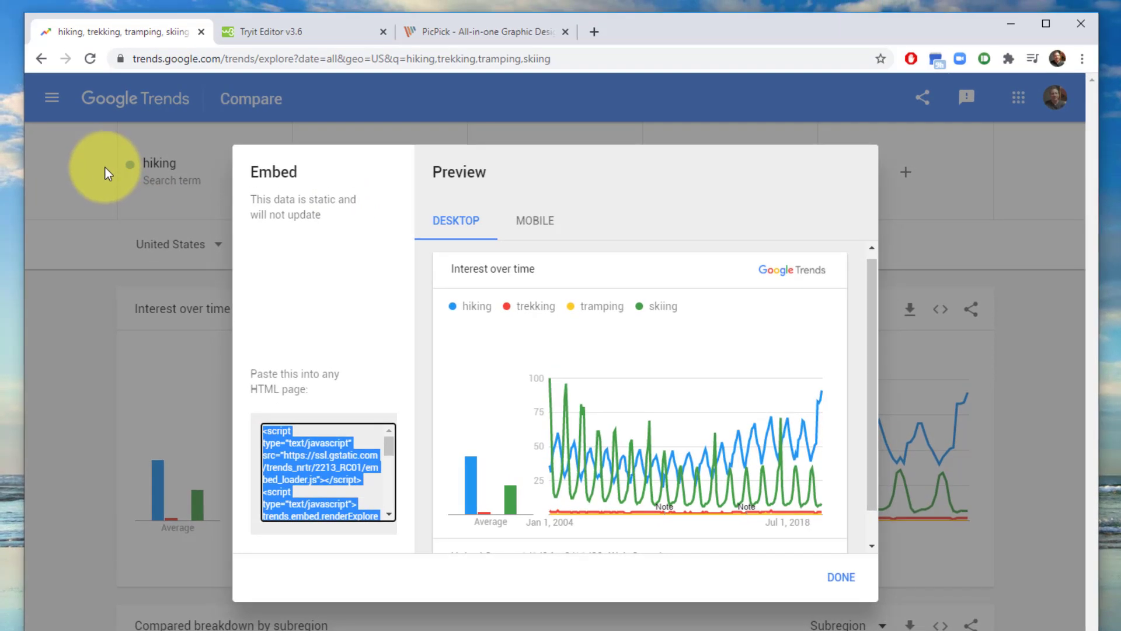
In the Tryit Editor page, replace the "My First Heading" and "My first paragraph." lines with the copied embed code.
click(237, 32)
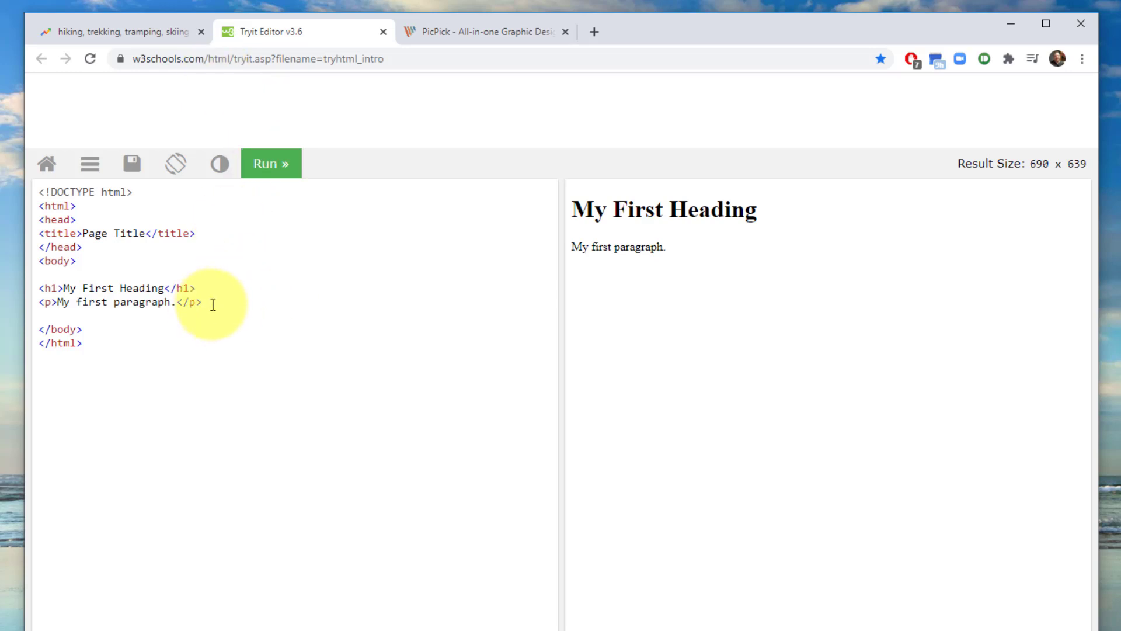
drag(100, 350, 15, 287)
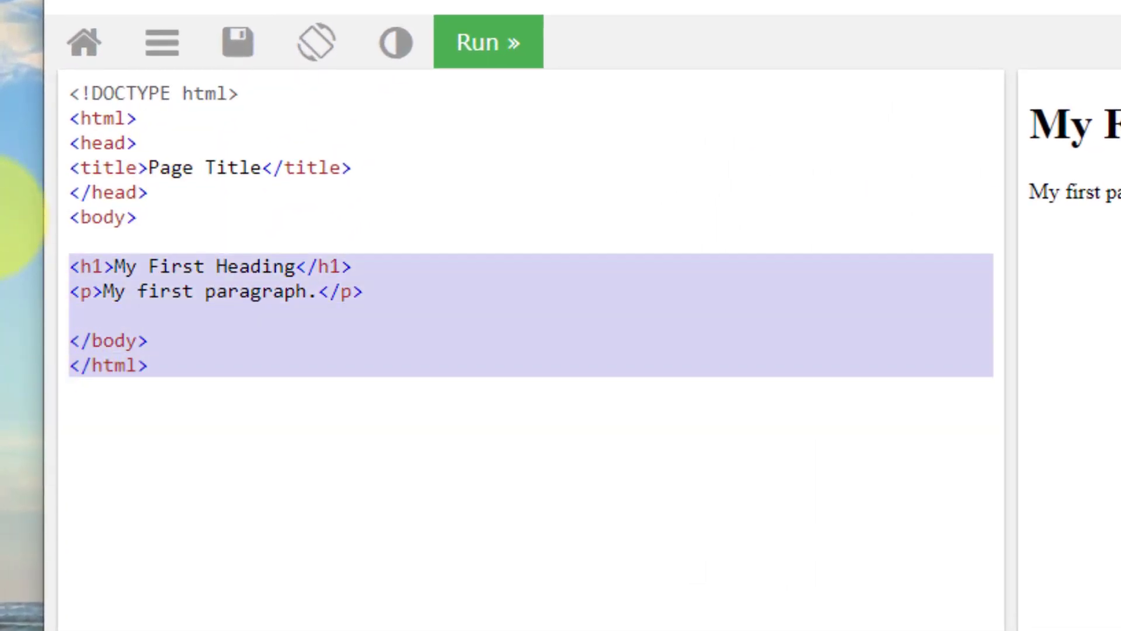
drag(9, 216, 8, 88)
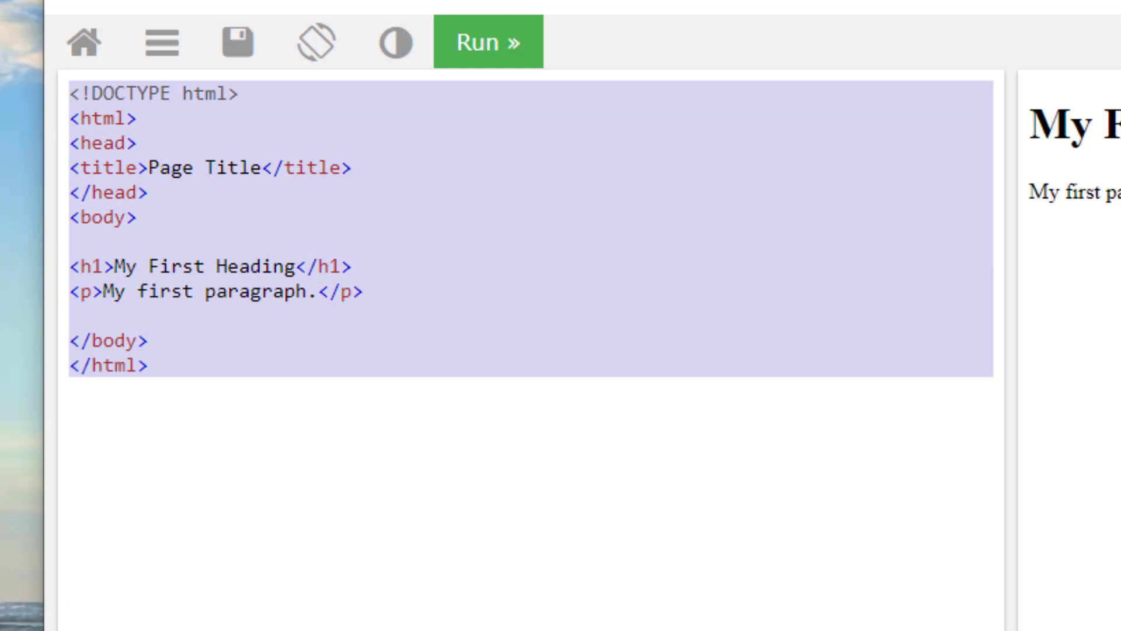
click(103, 449)
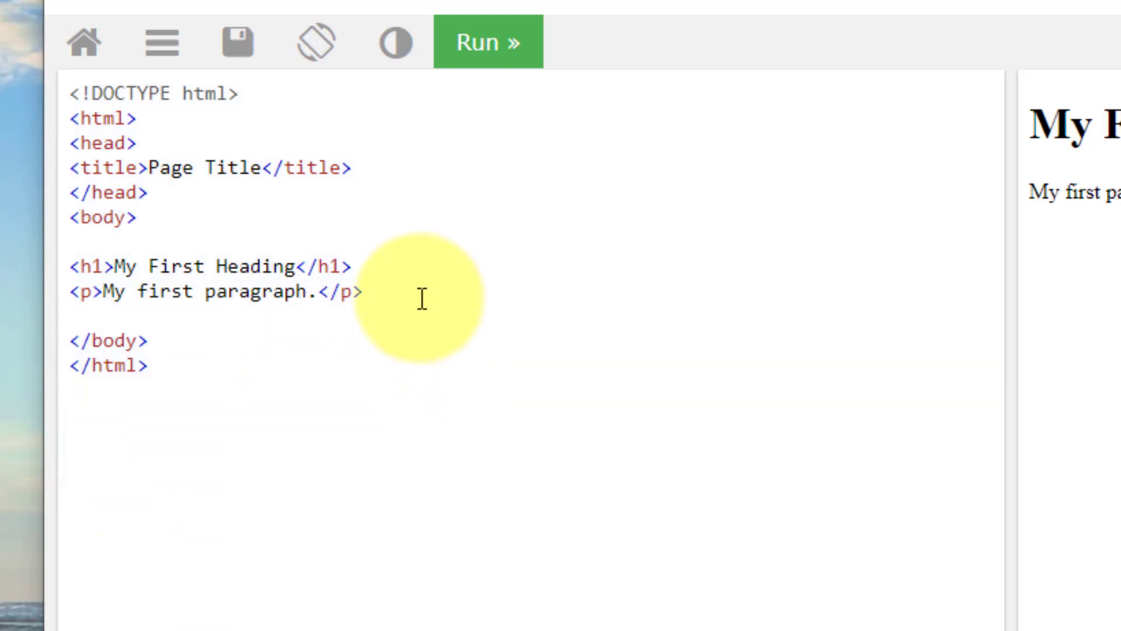
drag(414, 293, 41, 279)
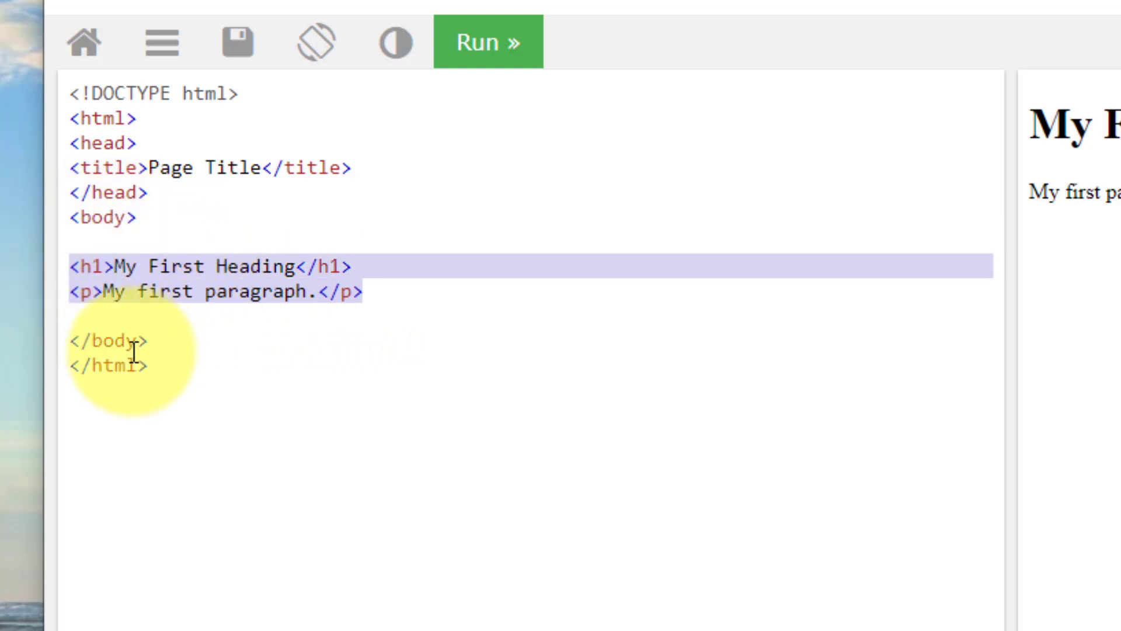
click(344, 506)
drag(385, 292, 10, 272)
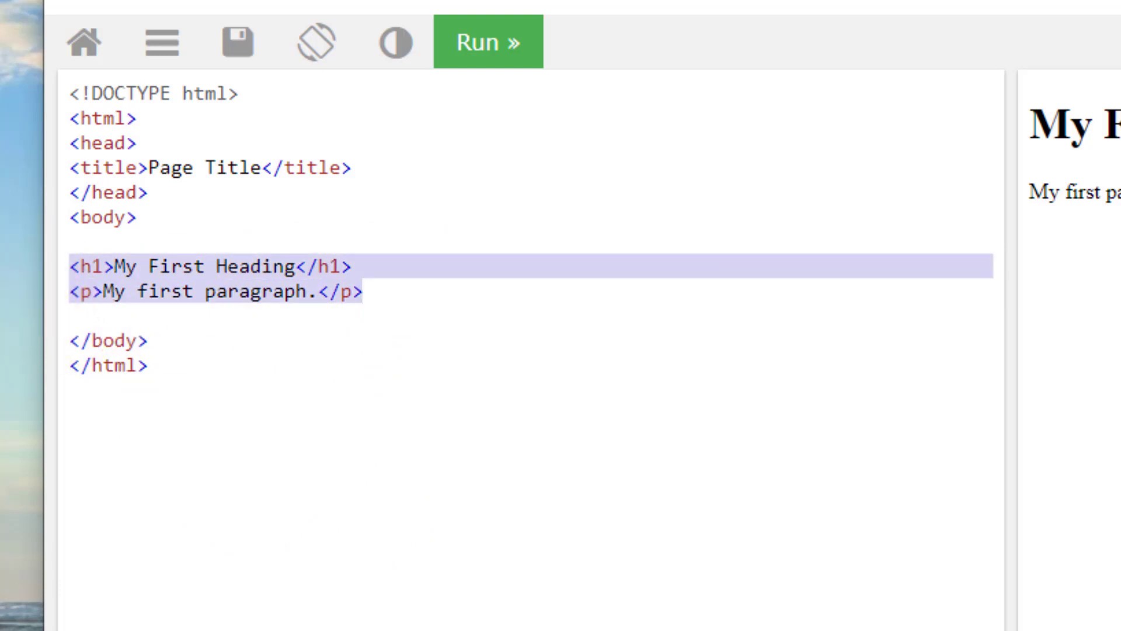
key(ctrl+v)
click(269, 292)
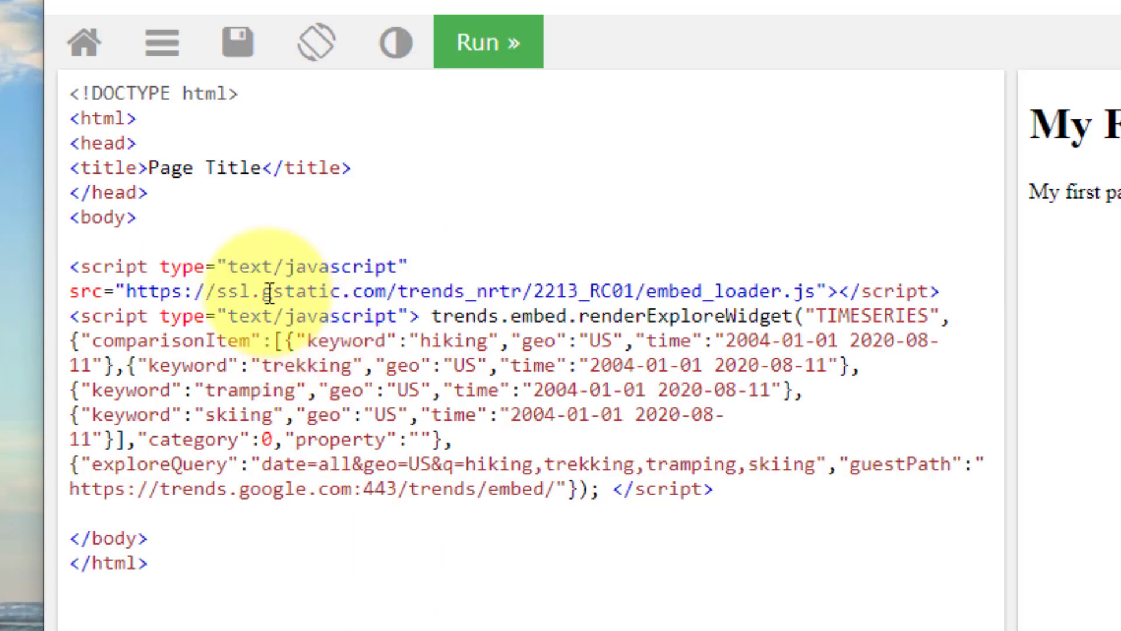
Run the HTML code and widen the result pane to 850 pixels.
click(495, 48)
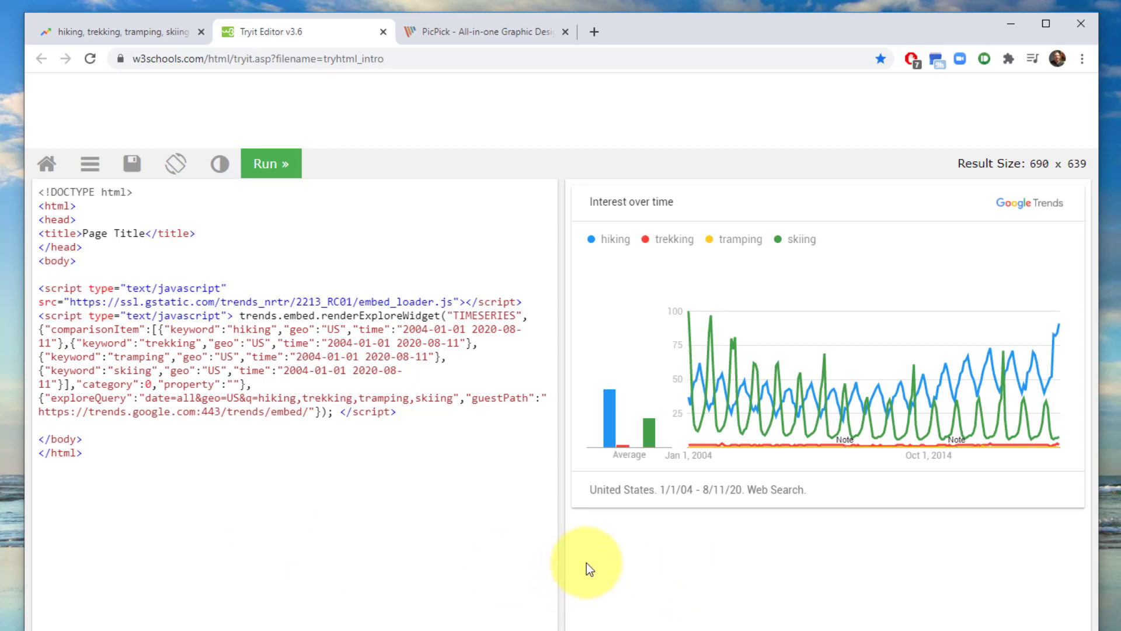
drag(562, 534, 442, 516)
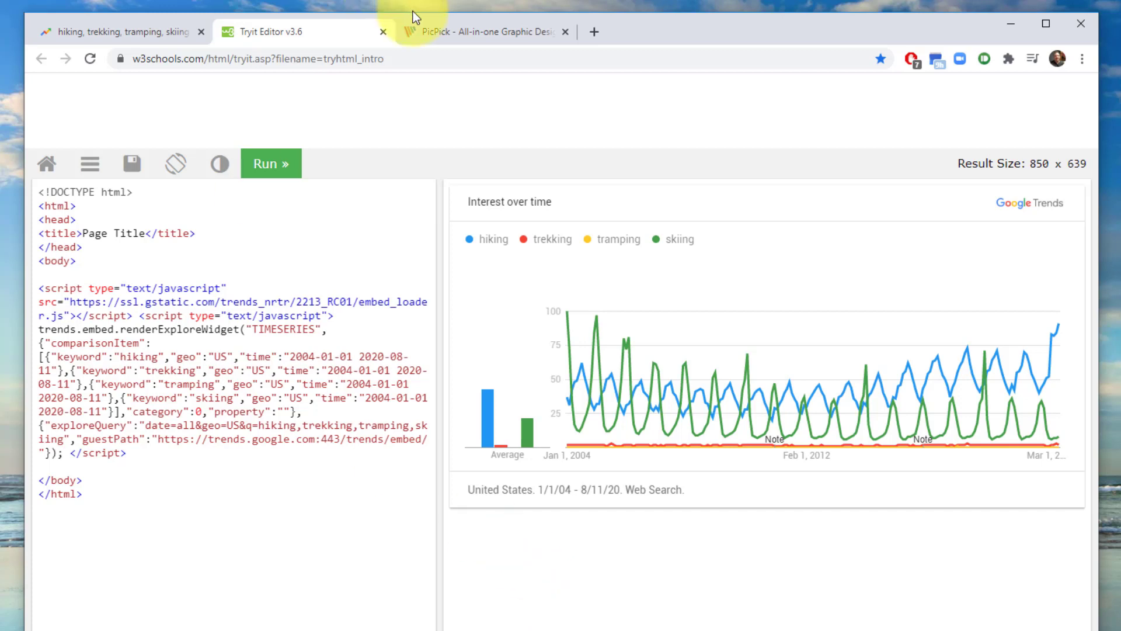
Switch to the PicPick website and look over its home page and feature descriptions.
click(483, 30)
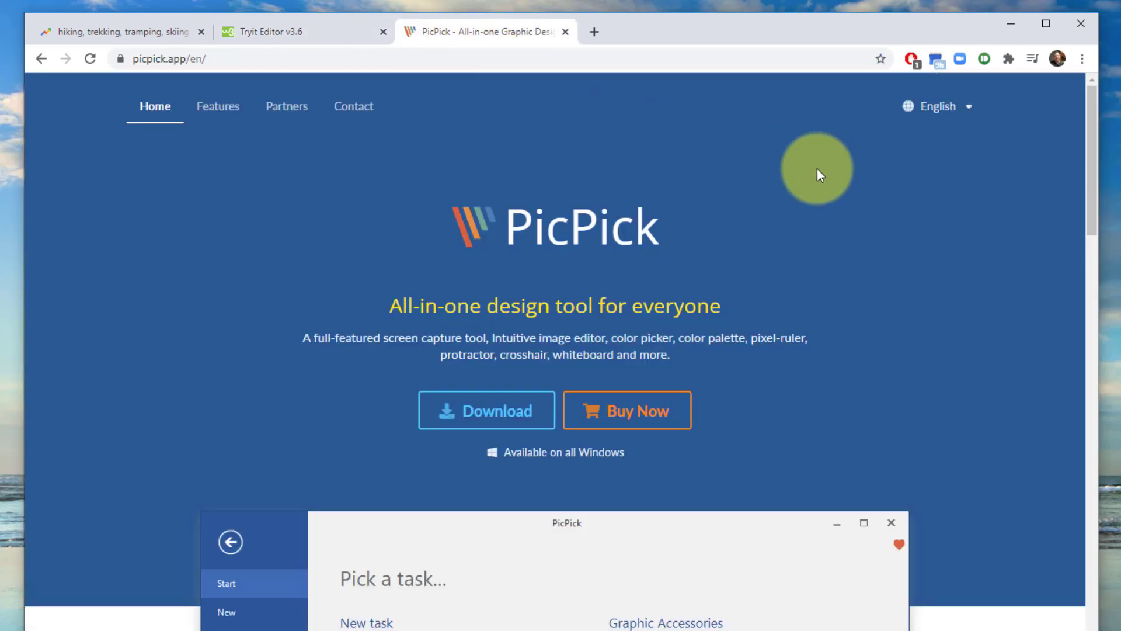
scroll(915, 277, down, 3)
scroll(913, 272, down, 10)
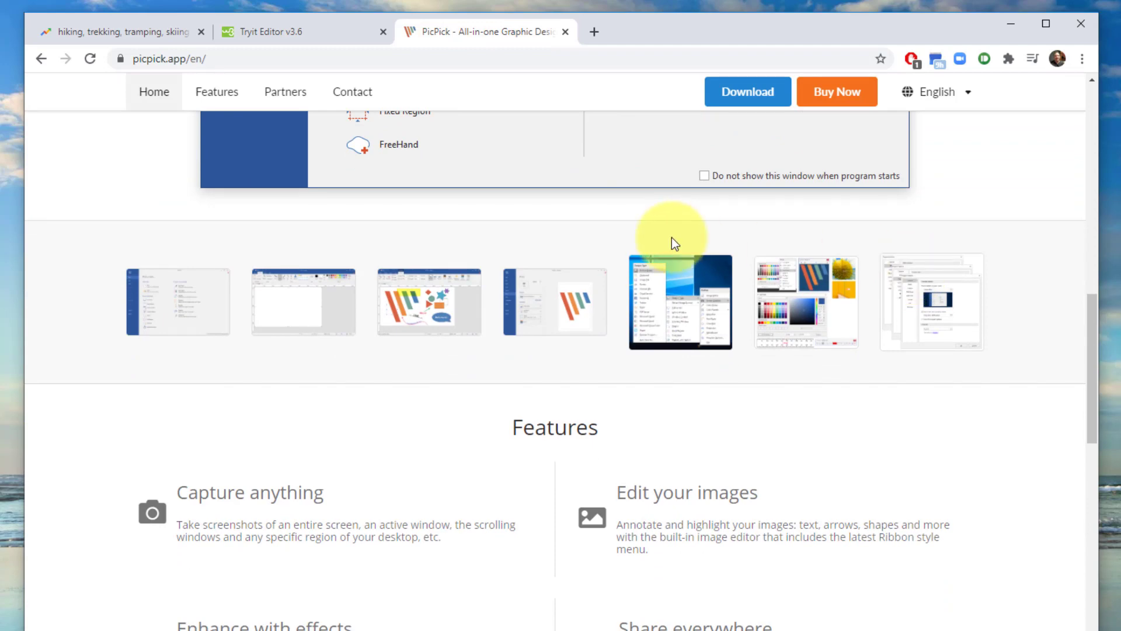
scroll(671, 238, up, 13)
scroll(672, 237, down, 5)
scroll(672, 237, up, 5)
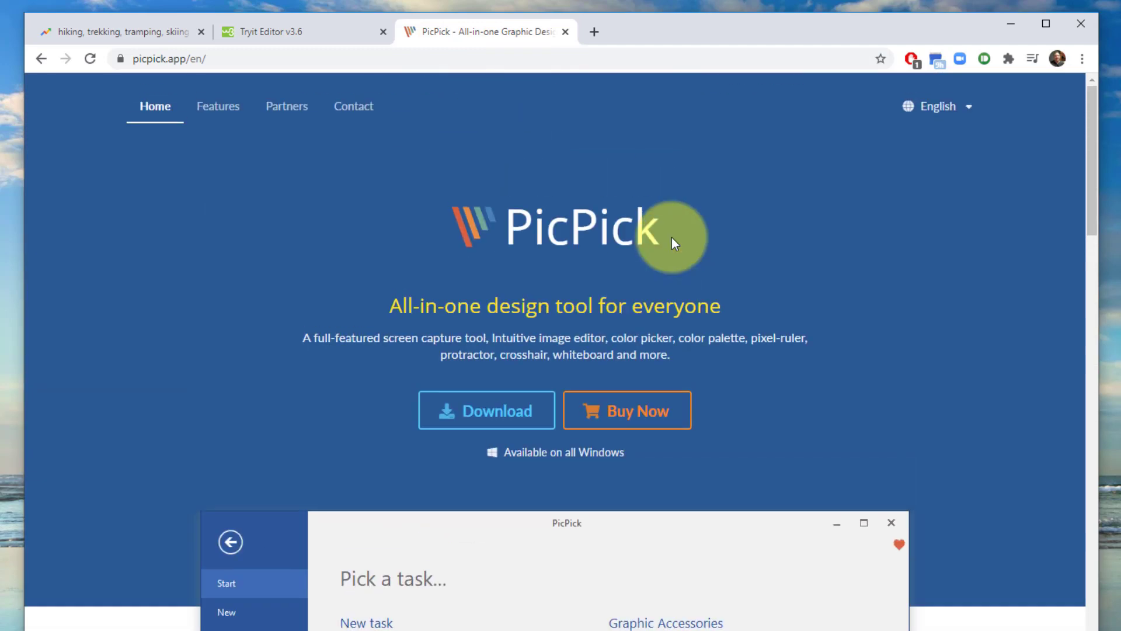
Return to the Tryit Editor page and capture the whole rendered chart with PicPick's Region screen capture.
click(275, 33)
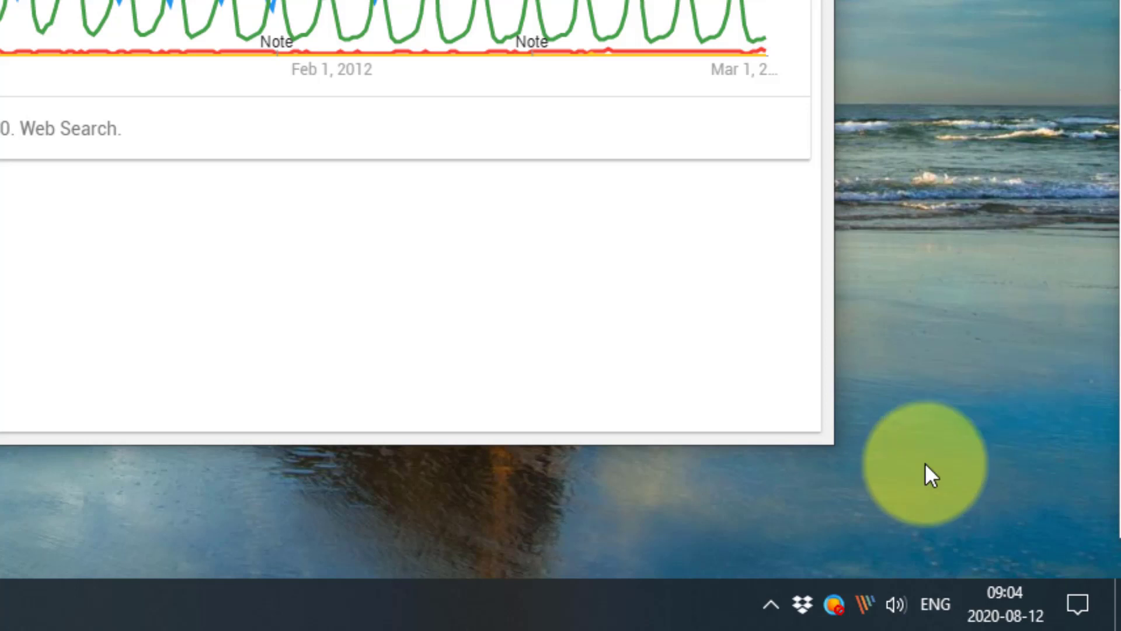
click(864, 607)
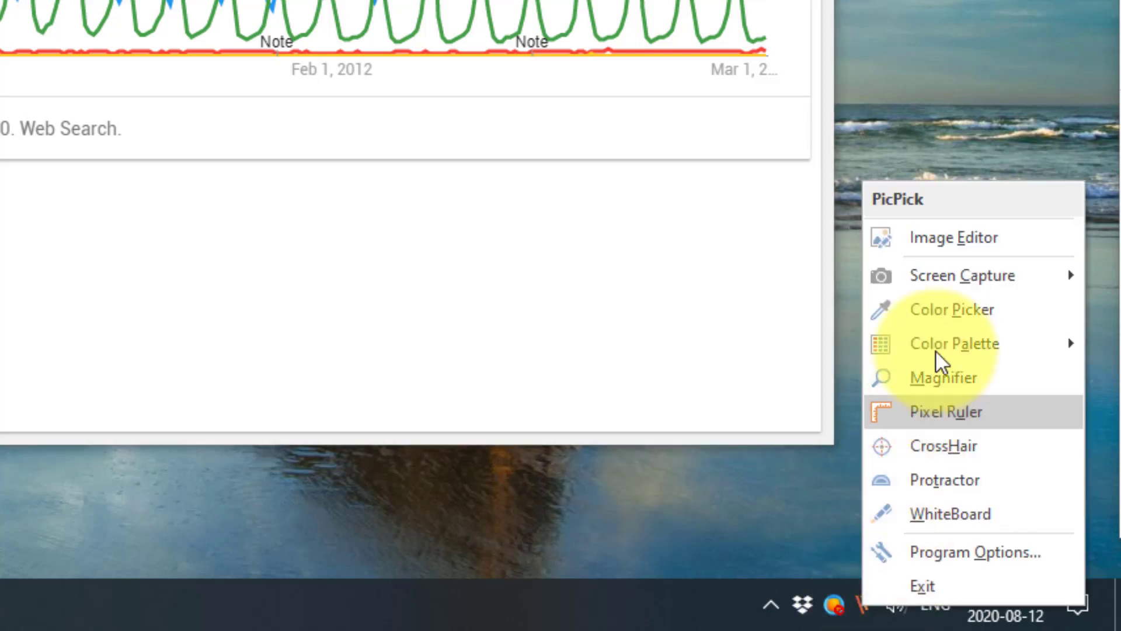
mouse_move(954, 272)
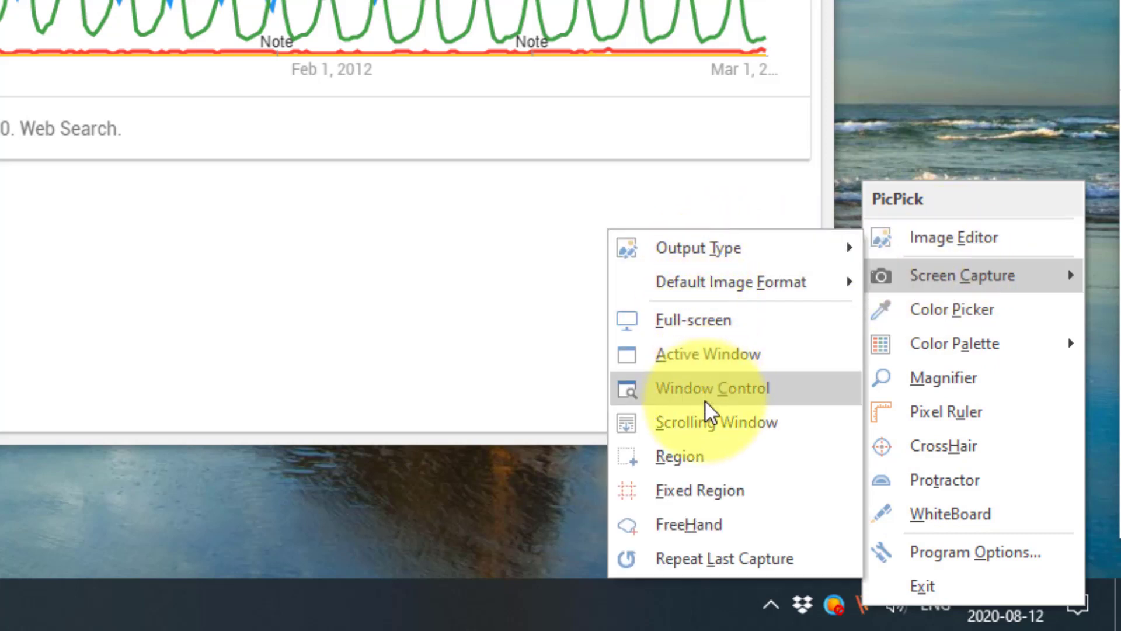
click(686, 462)
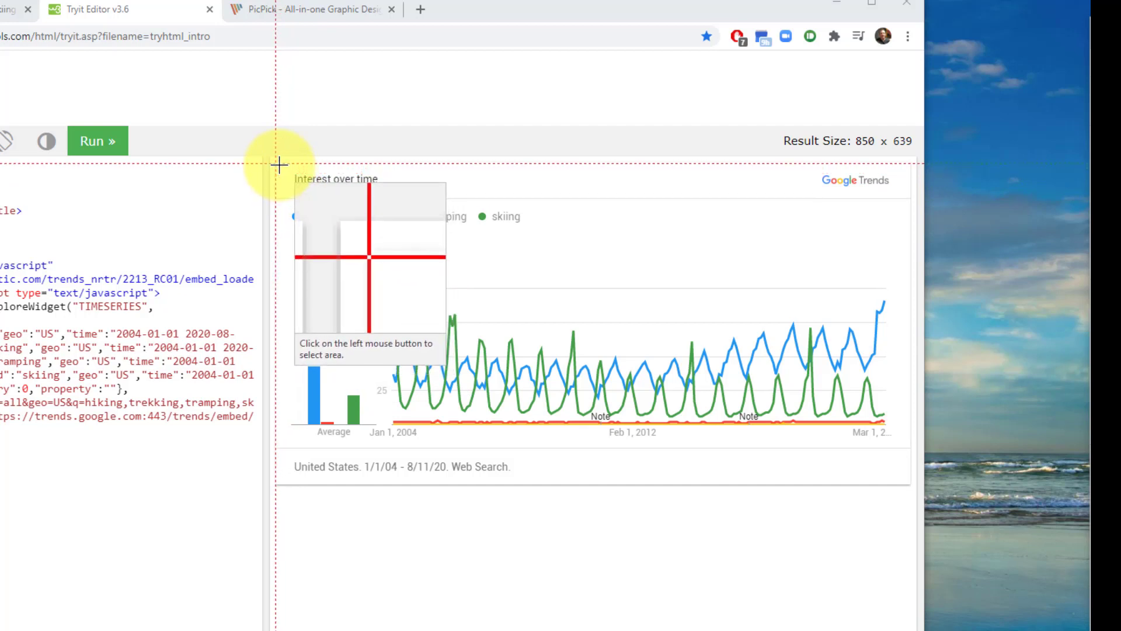
mouse_move(279, 165)
mouse_down()
mouse_move(411, 264)
mouse_move(618, 333)
mouse_move(870, 475)
mouse_move(911, 485)
mouse_up()
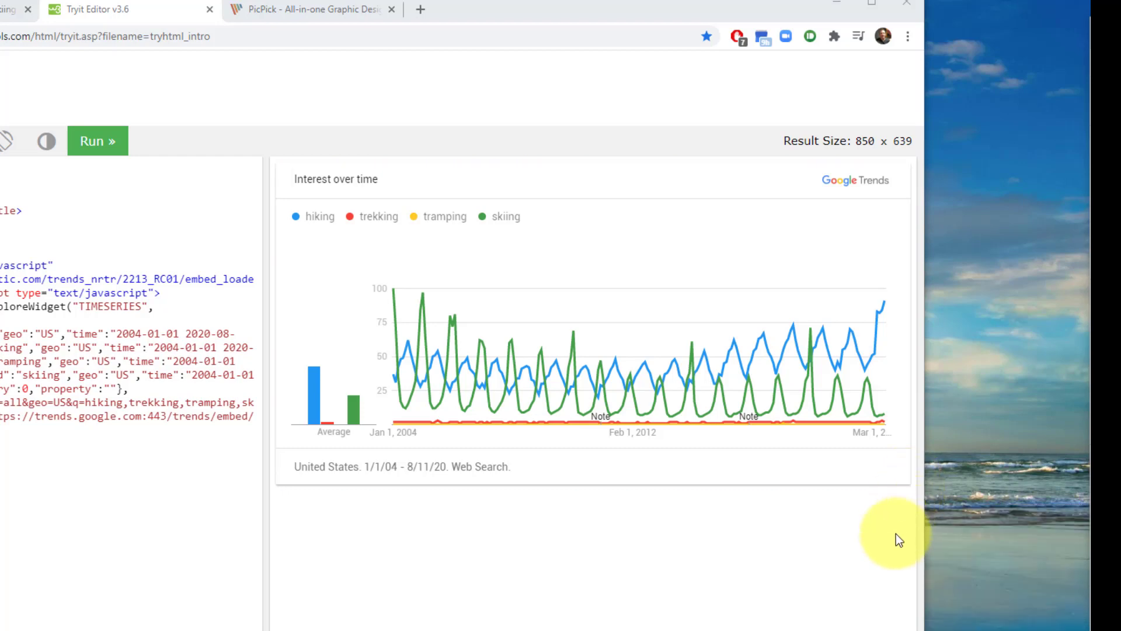